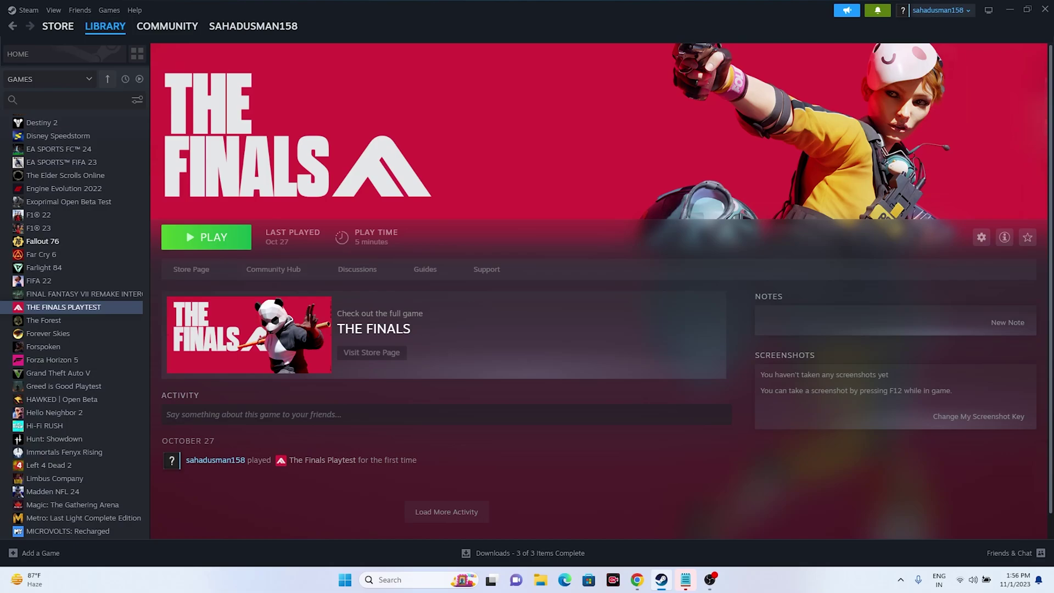
- Bring up the computer's power options and go to the Restart choice
click(345, 580)
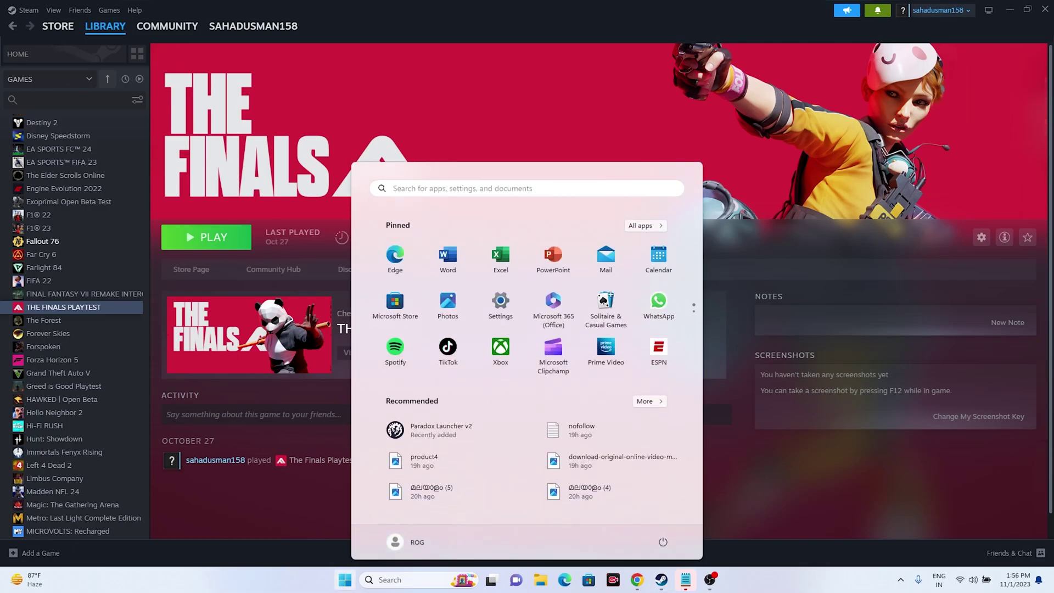
click(662, 542)
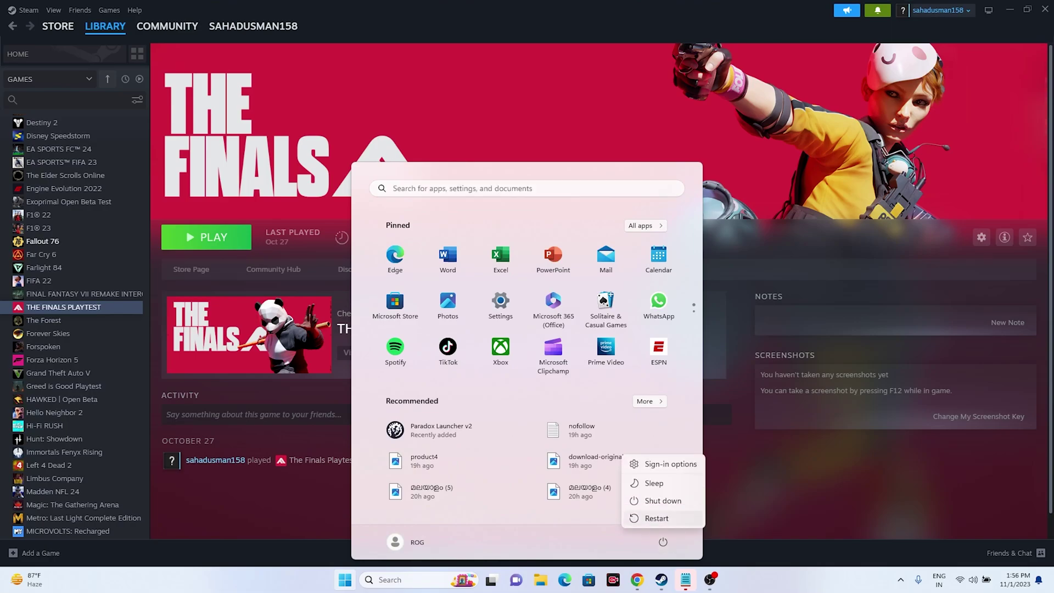
click(657, 519)
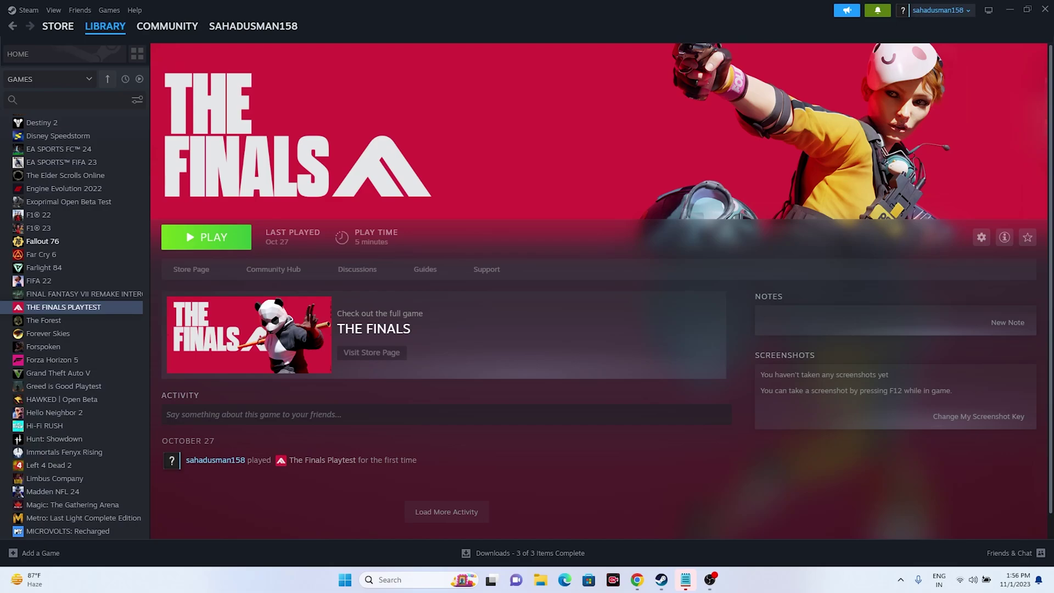
- Minimize the game library and view the Date & time page of the Windows Settings
click(1010, 9)
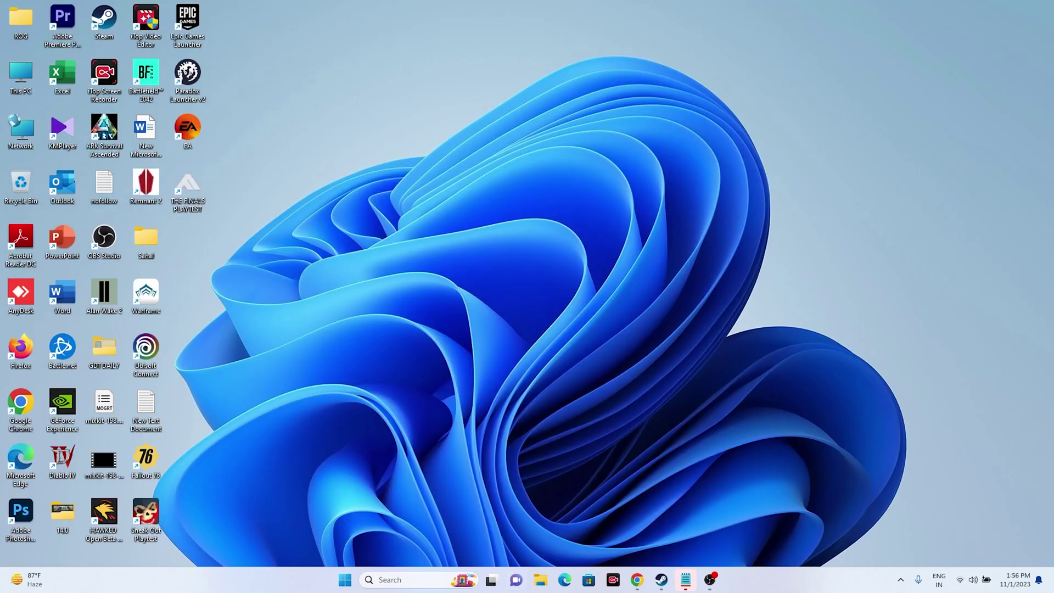
click(418, 580)
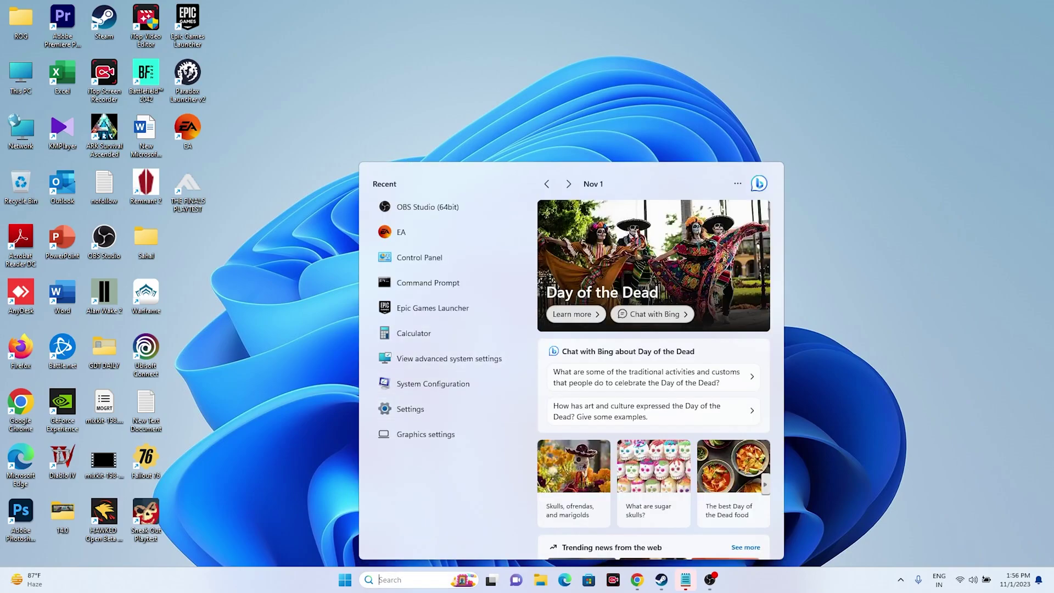
key(Down)
key(Down)
key(Down)
key(Return)
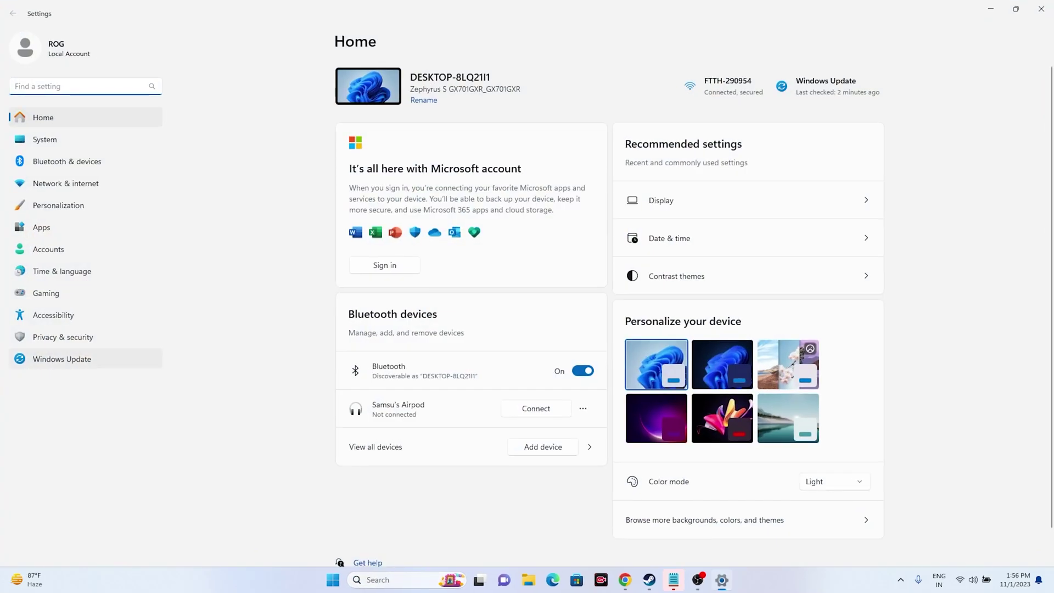
click(62, 270)
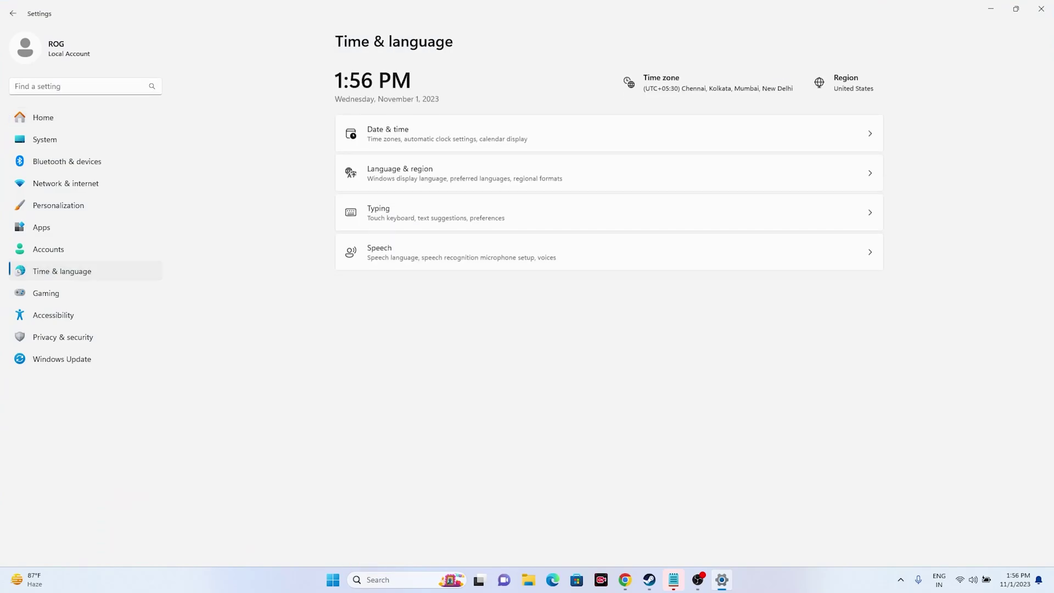
click(609, 133)
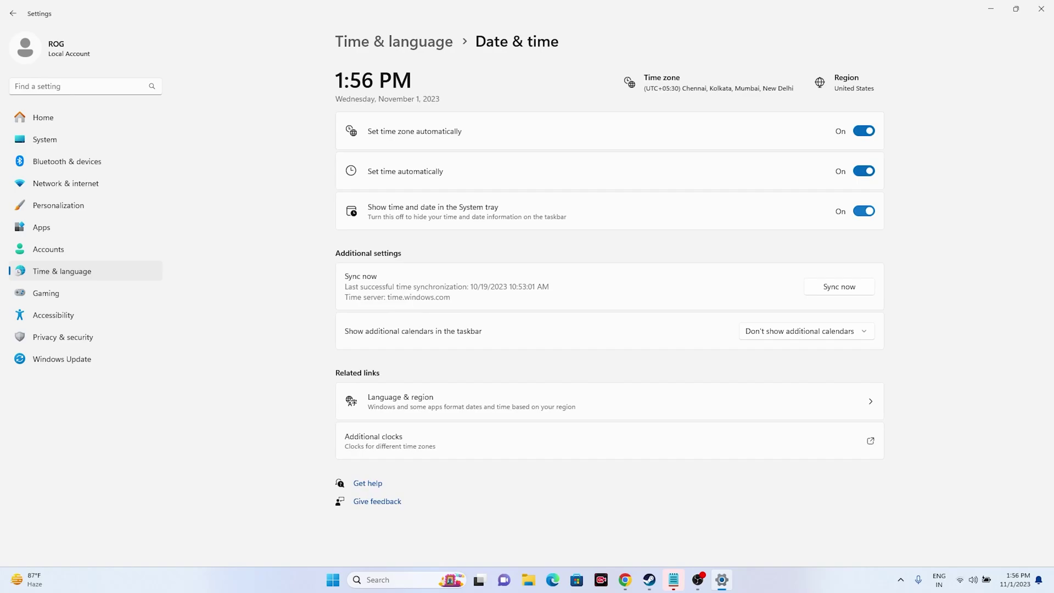
- Review the country or region choices under Language & region without changing them, and close Settings
click(12, 13)
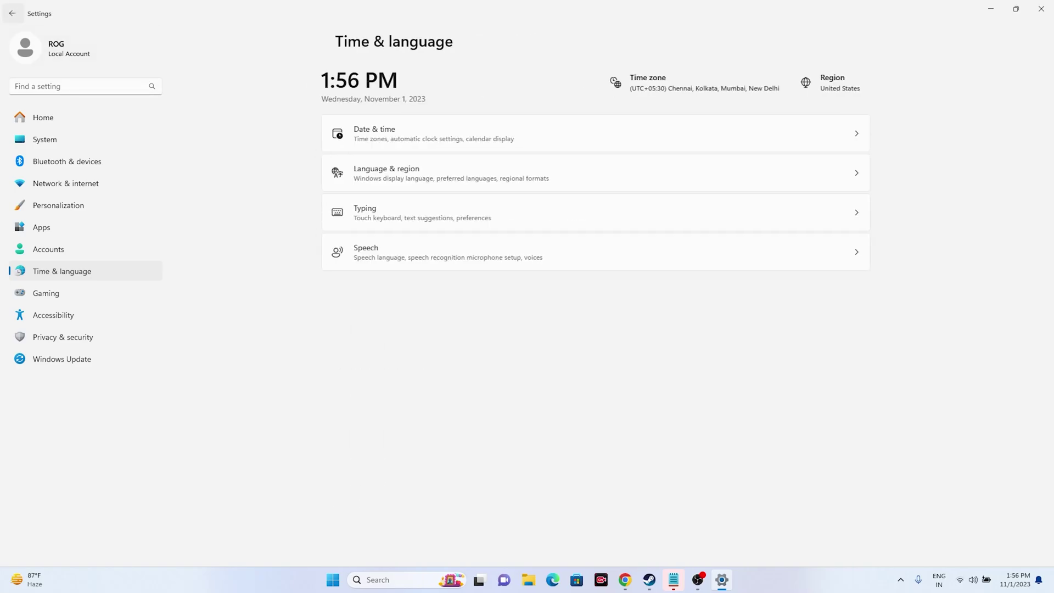
click(609, 172)
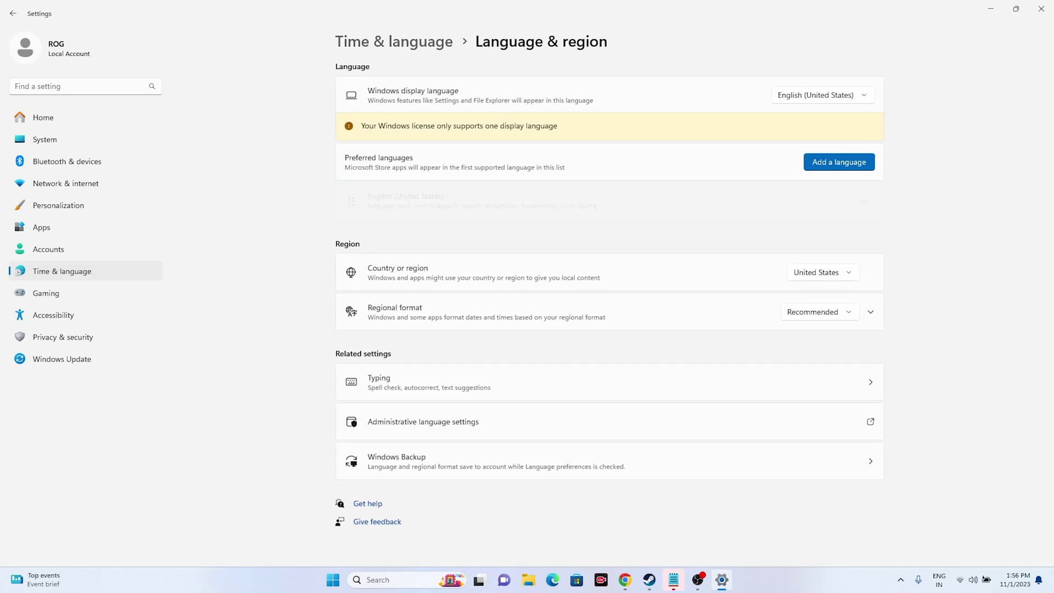
click(830, 272)
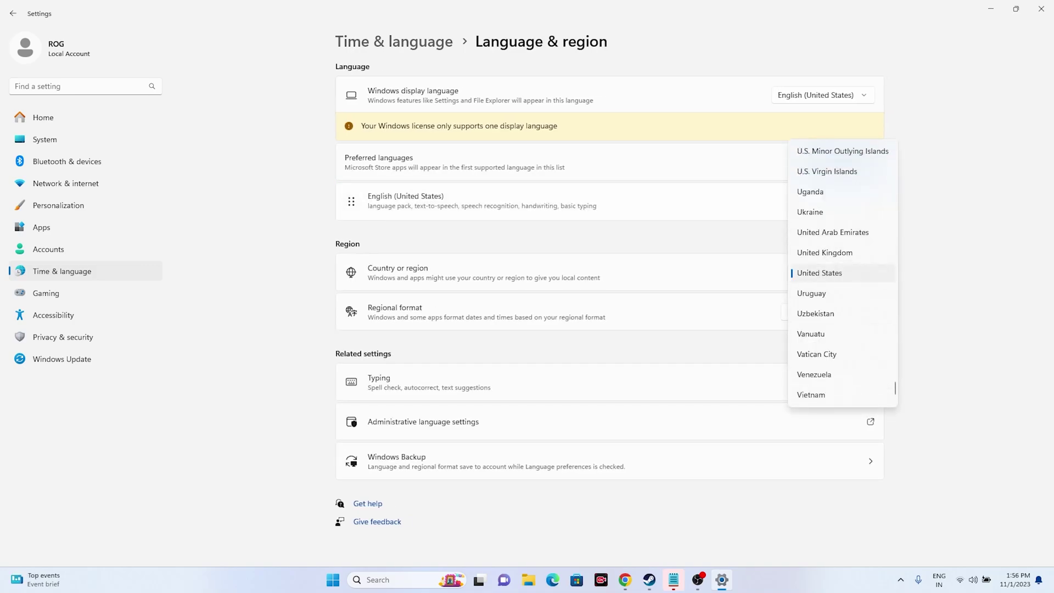
key(Escape)
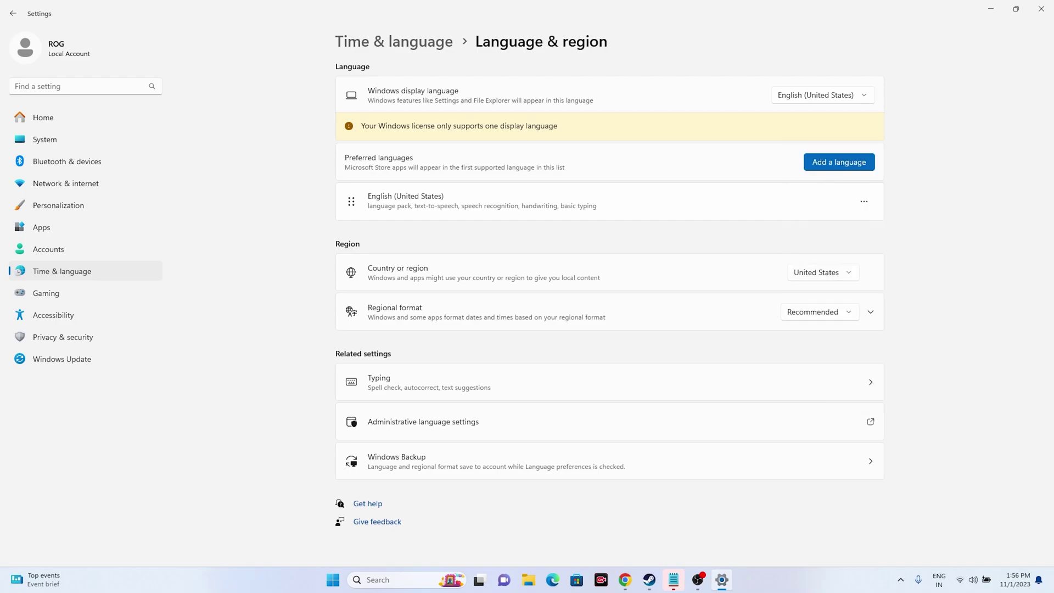
click(1042, 9)
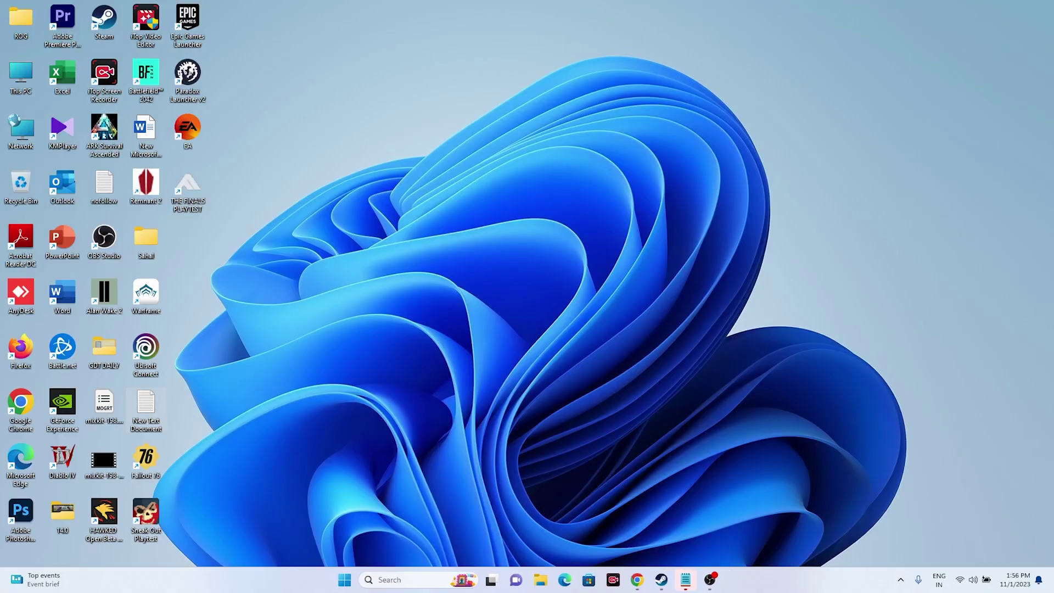
- Switch to Control Panel and open the list of apps allowed through Windows Defender Firewall
click(662, 580)
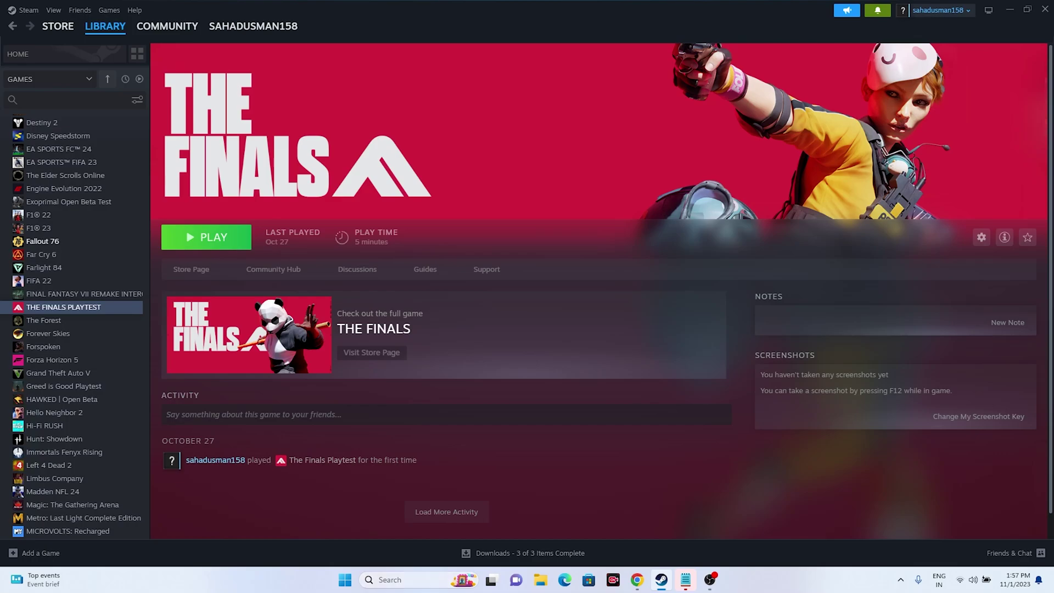
click(417, 579)
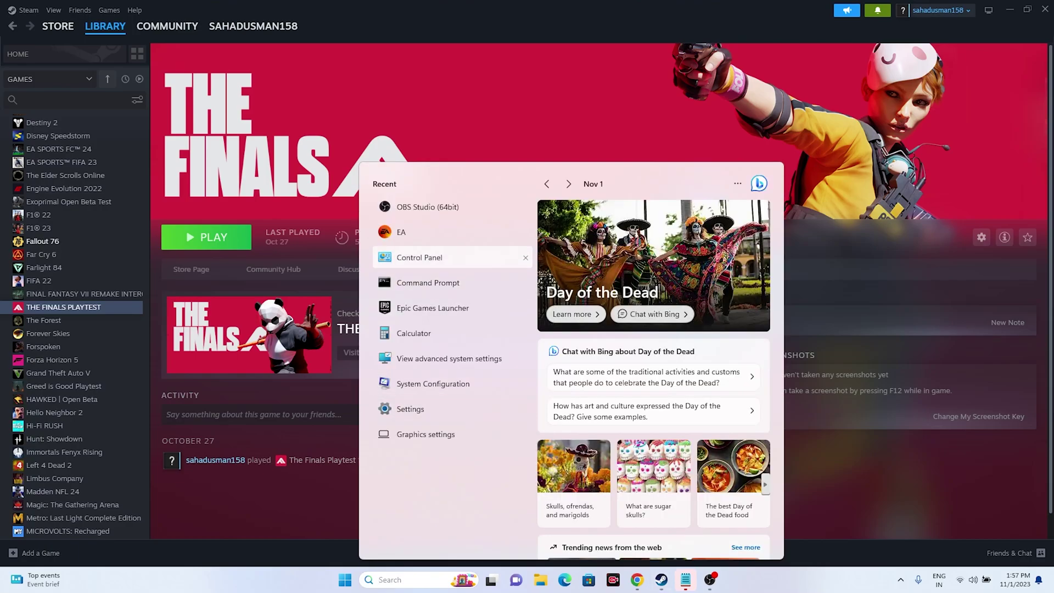
click(419, 257)
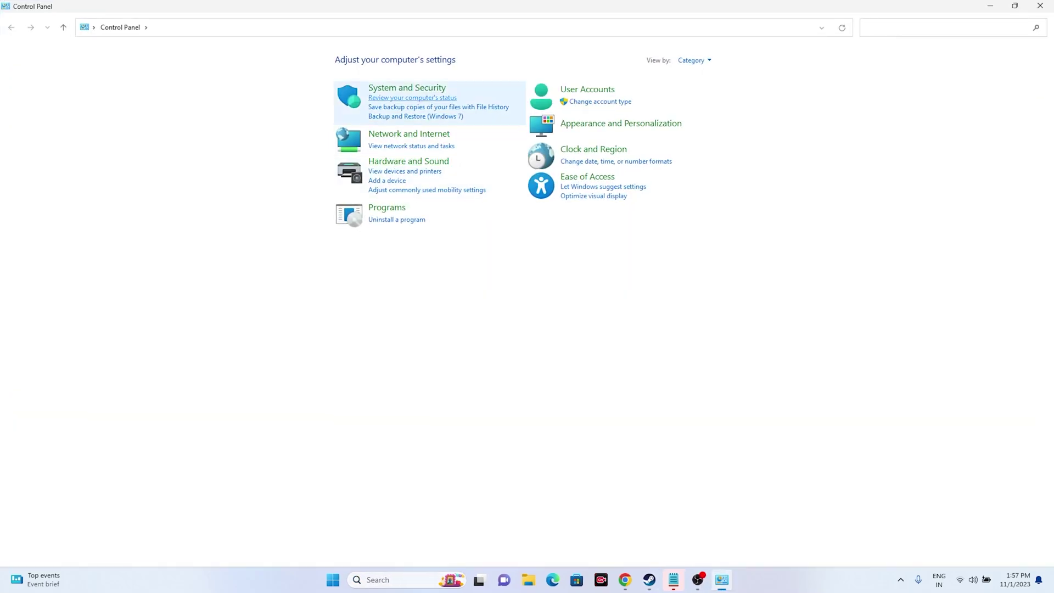
click(406, 88)
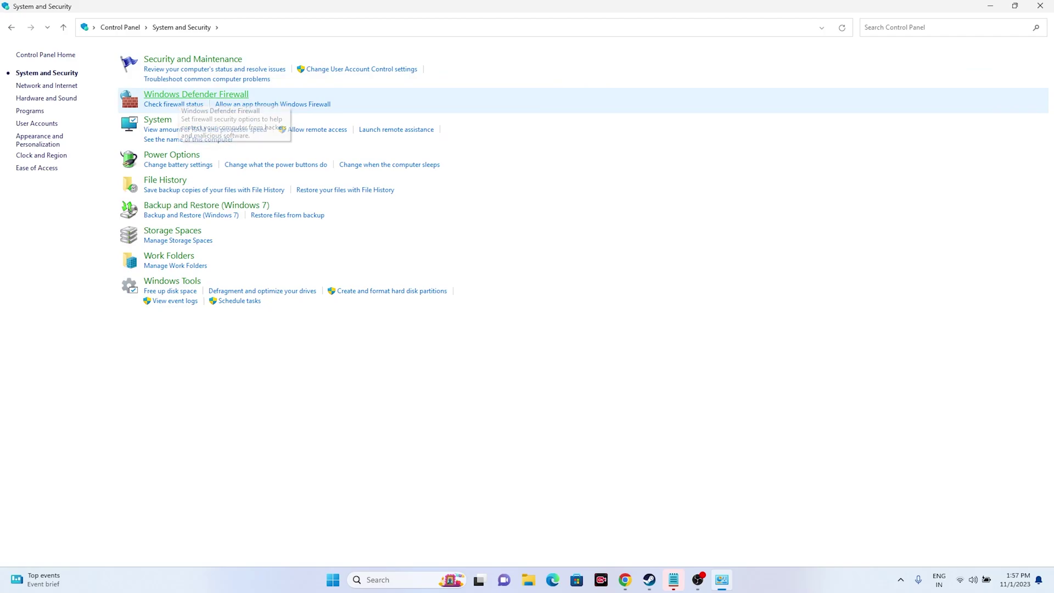
click(187, 94)
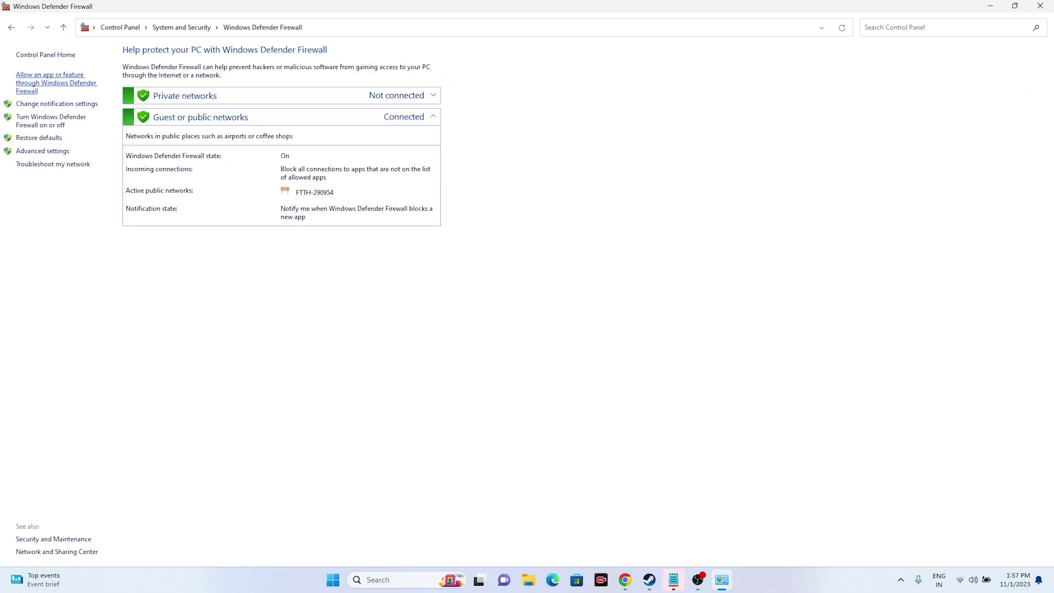
click(50, 82)
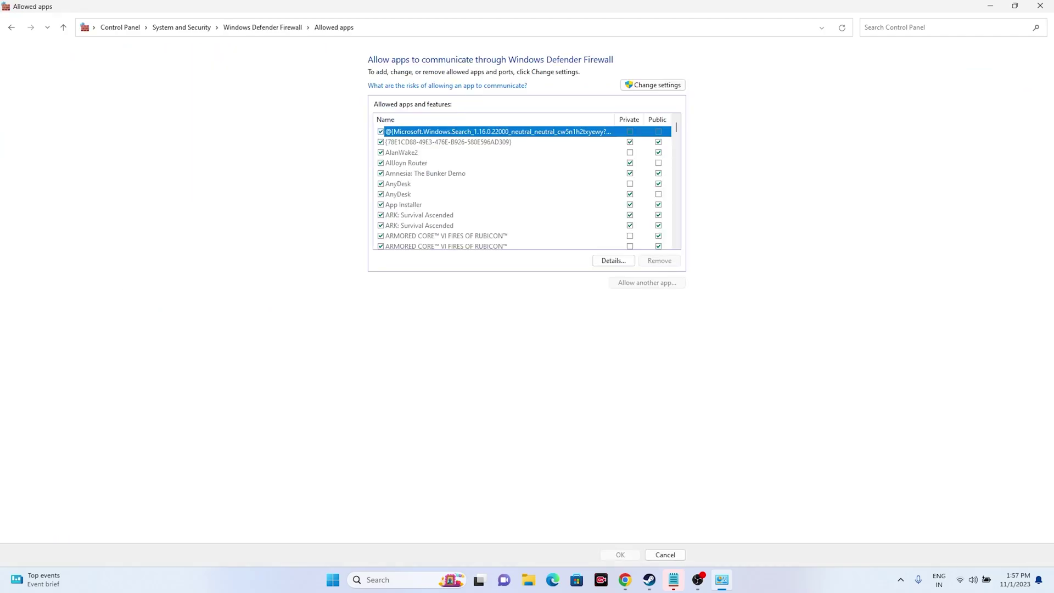
- Find the THE FINALS PLAYTEST and THE FINALS entries among the allowed apps and examine their private and public network permissions
scroll(526, 187, down, 15)
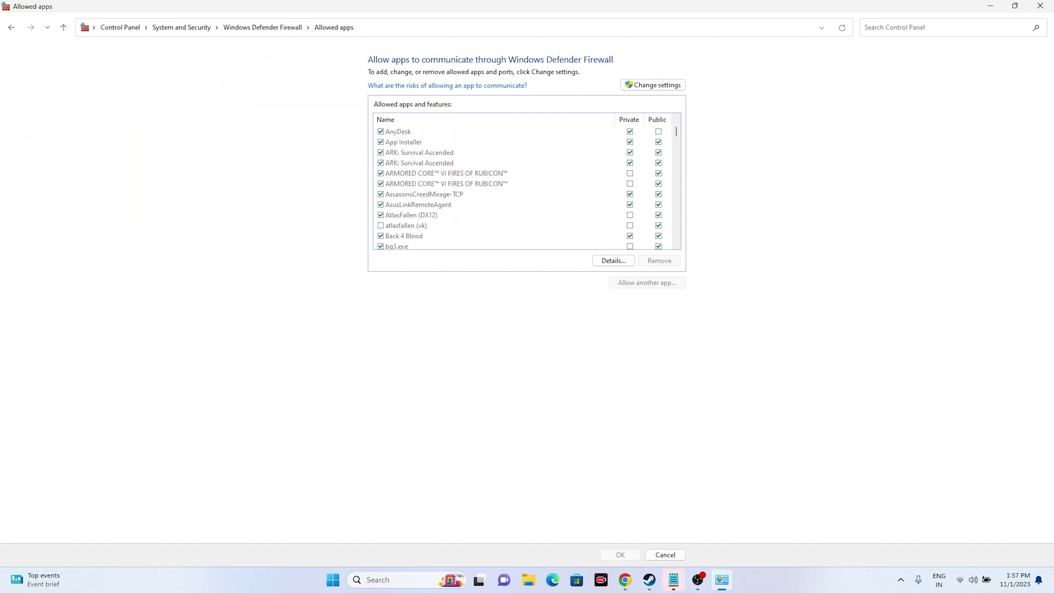
scroll(526, 187, down, 1)
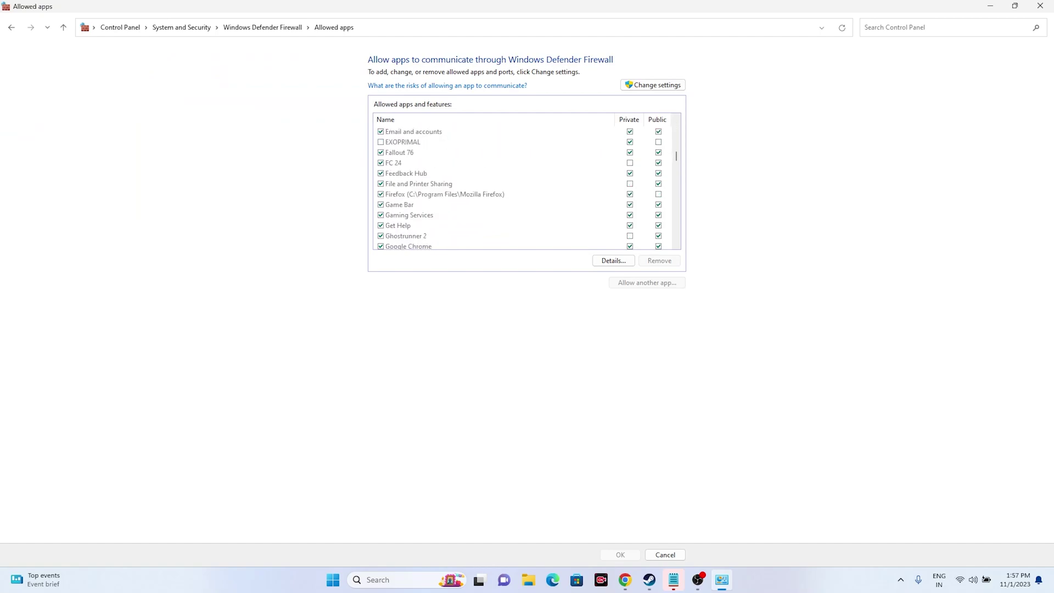
scroll(527, 187, down, 1)
scroll(526, 186, up, 1)
scroll(526, 187, up, 1)
scroll(526, 186, down, 1)
scroll(526, 186, down, 12)
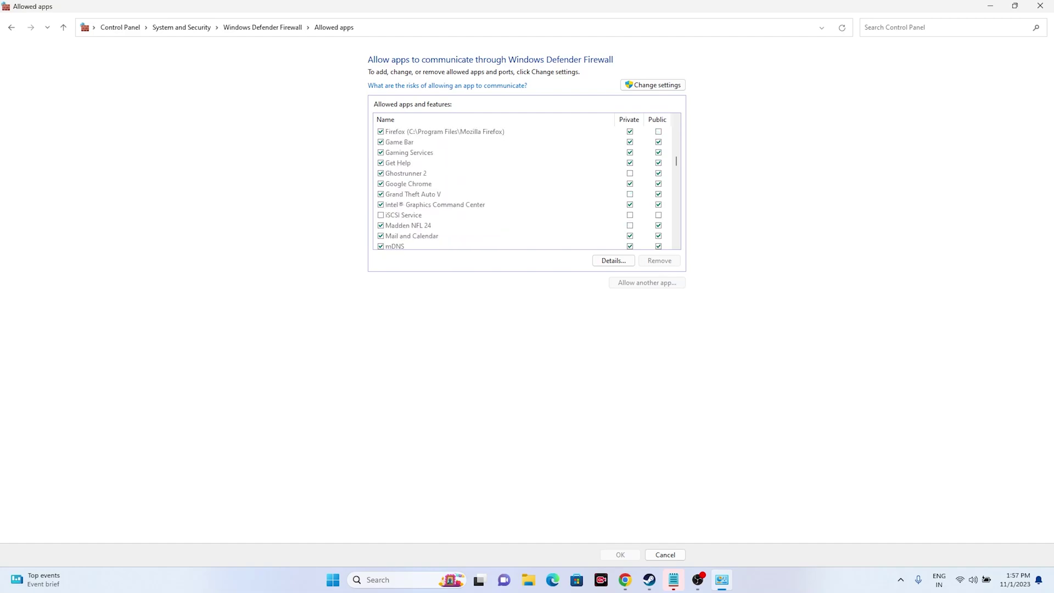
scroll(526, 187, down, 15)
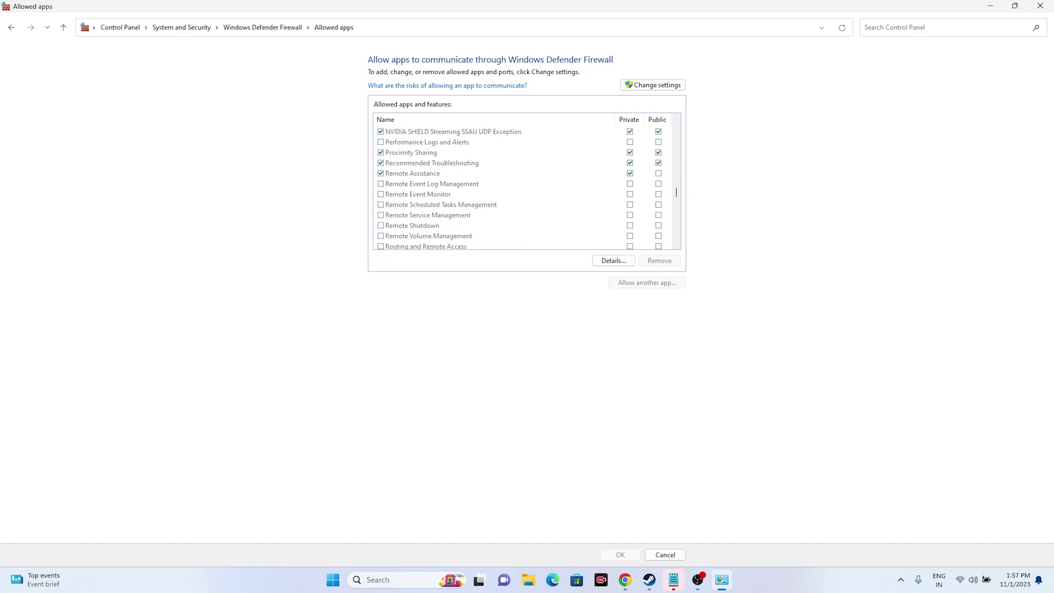
scroll(526, 186, down, 1)
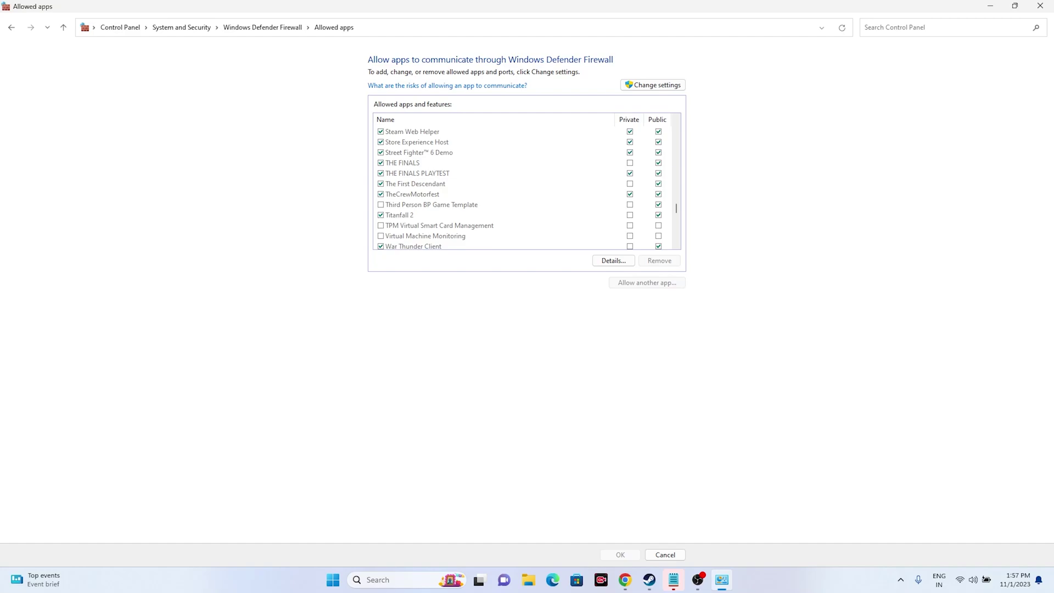
click(418, 173)
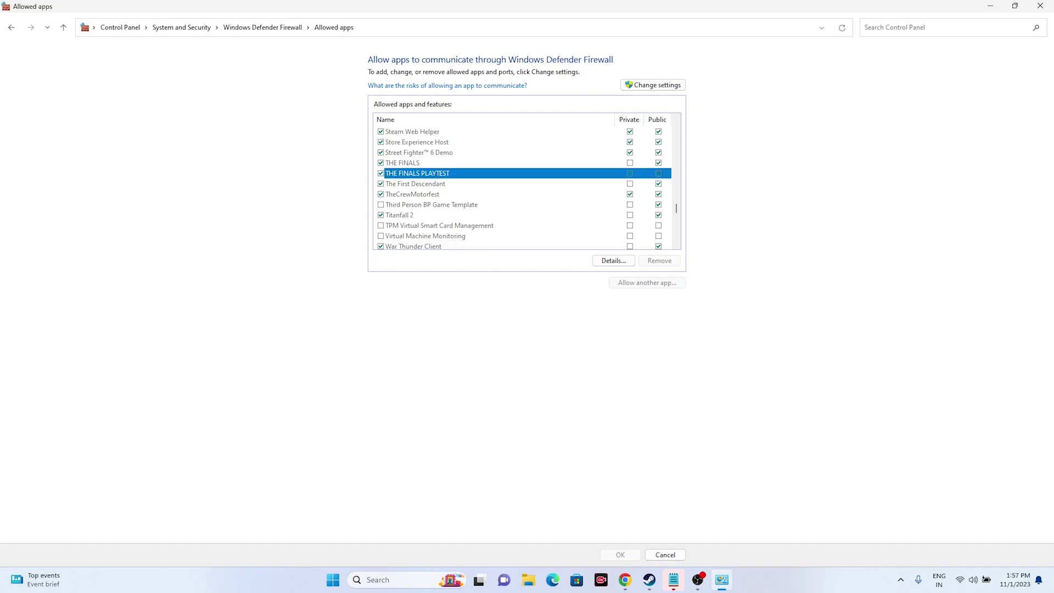
click(402, 163)
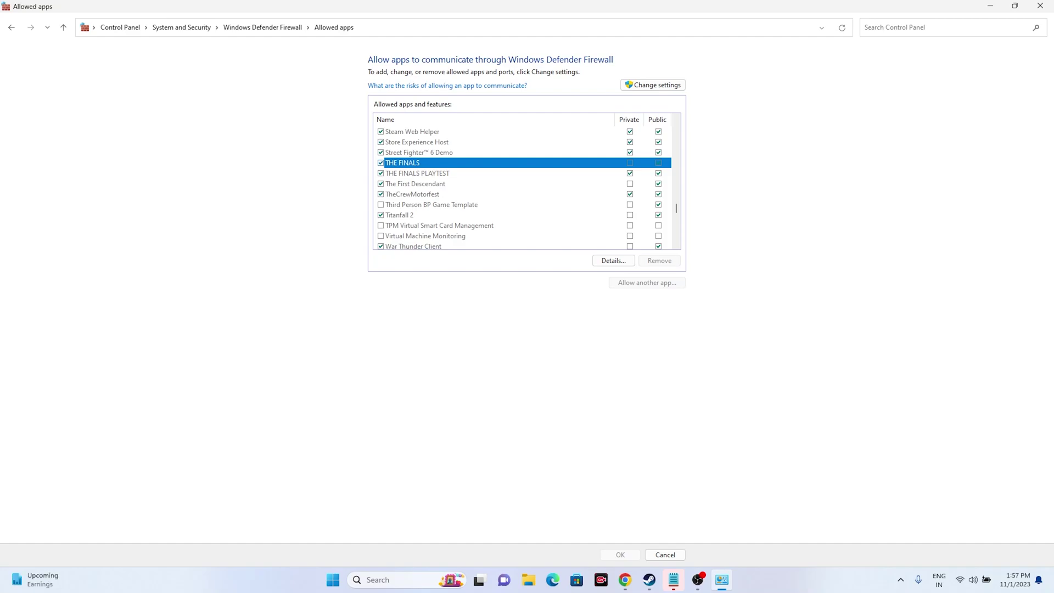
- Unlock the allowed apps list for editing and start browsing for another app to allow
click(652, 85)
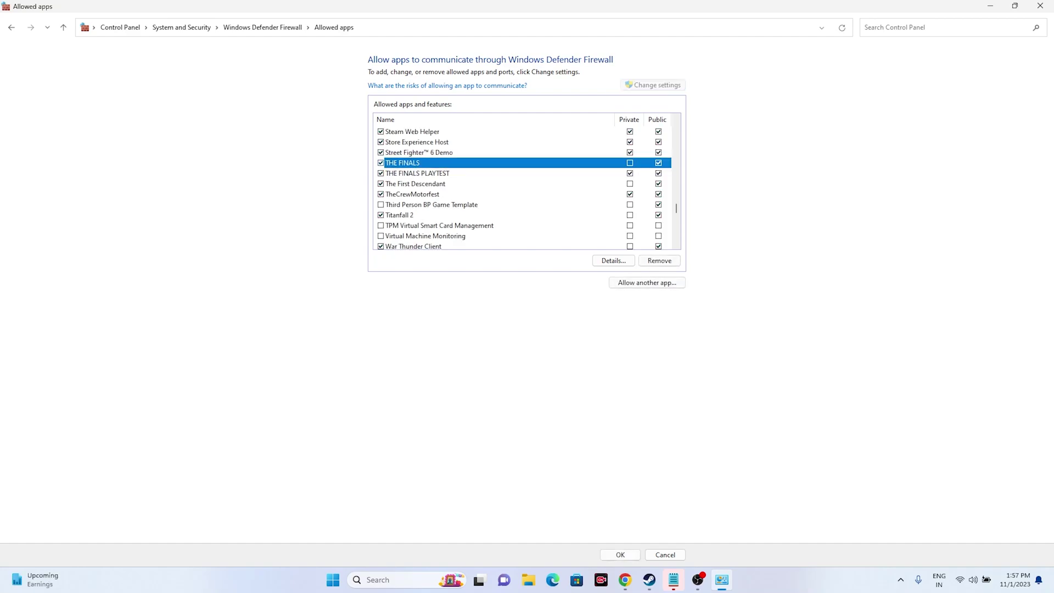
click(647, 282)
click(607, 341)
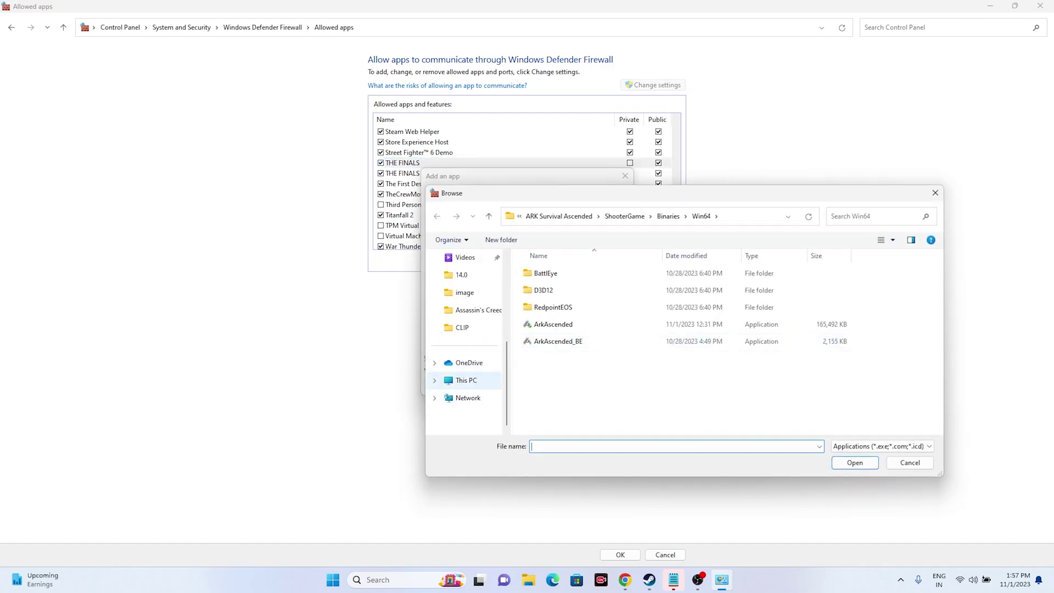
- Browse the C: drive to the Steam games folder Program Files (x86)\Steam\steamapps\common
click(466, 380)
double_click(588, 280)
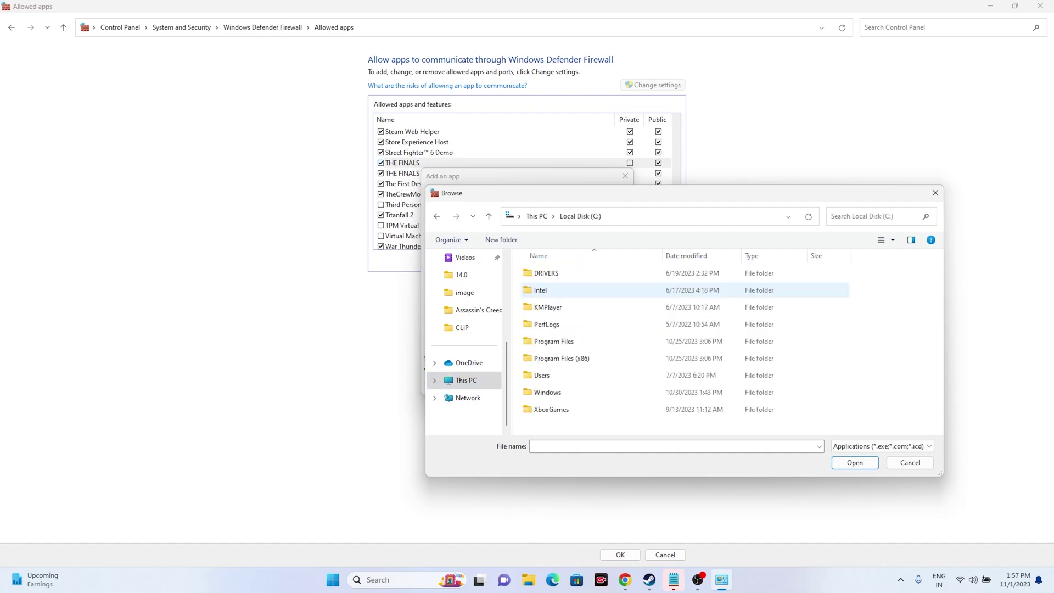
double_click(554, 358)
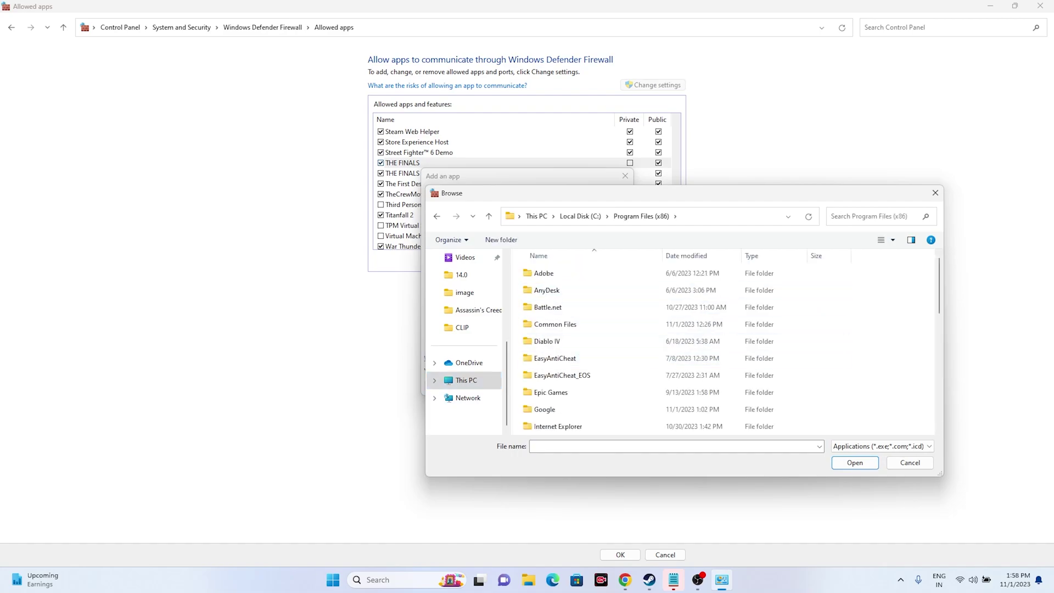
scroll(685, 325, down, 4)
double_click(544, 392)
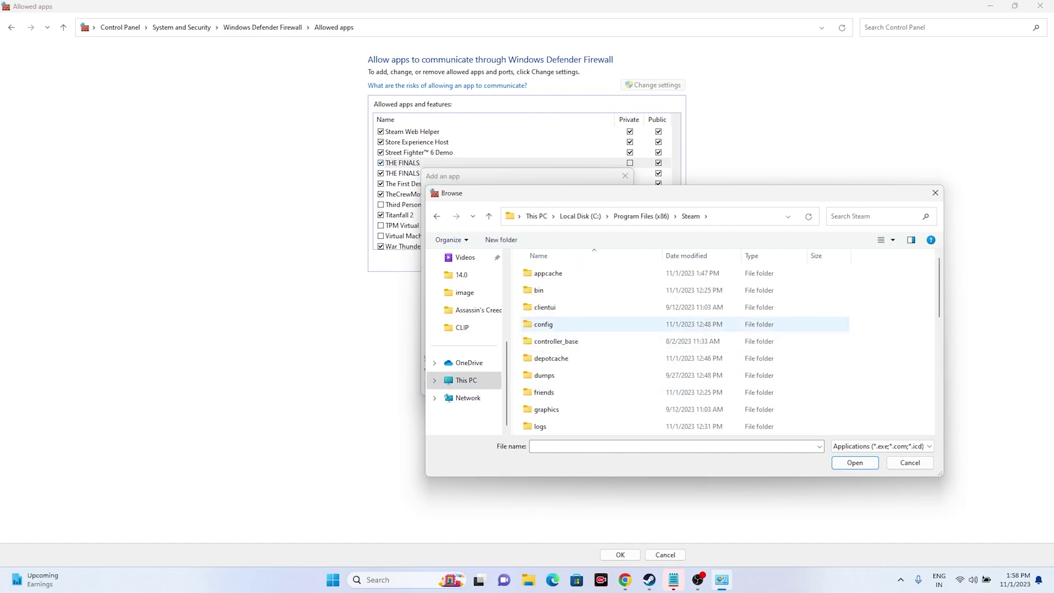
scroll(685, 324, down, 4)
double_click(550, 341)
click(550, 341)
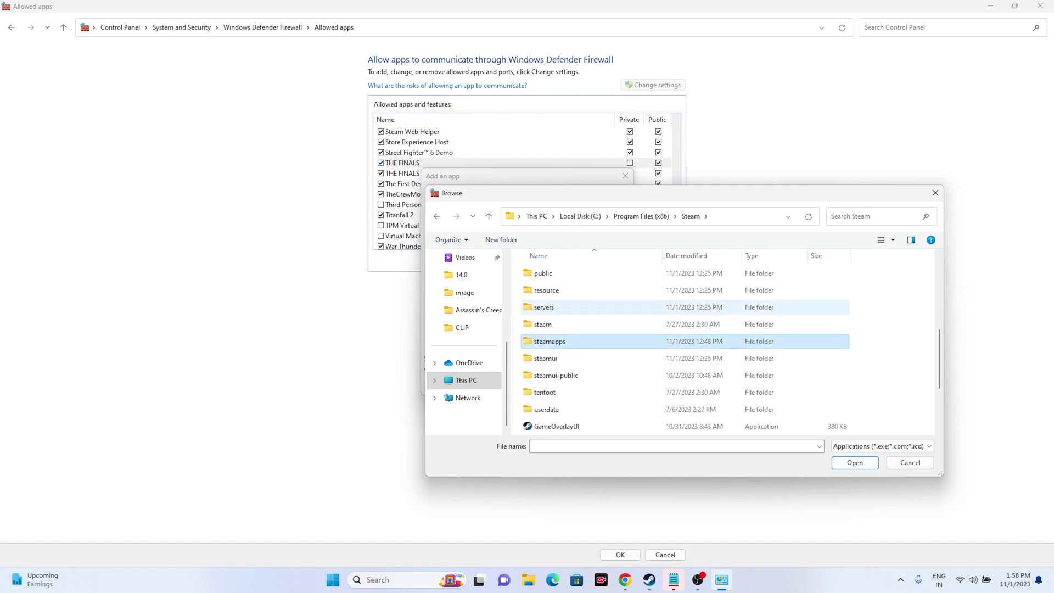
double_click(621, 341)
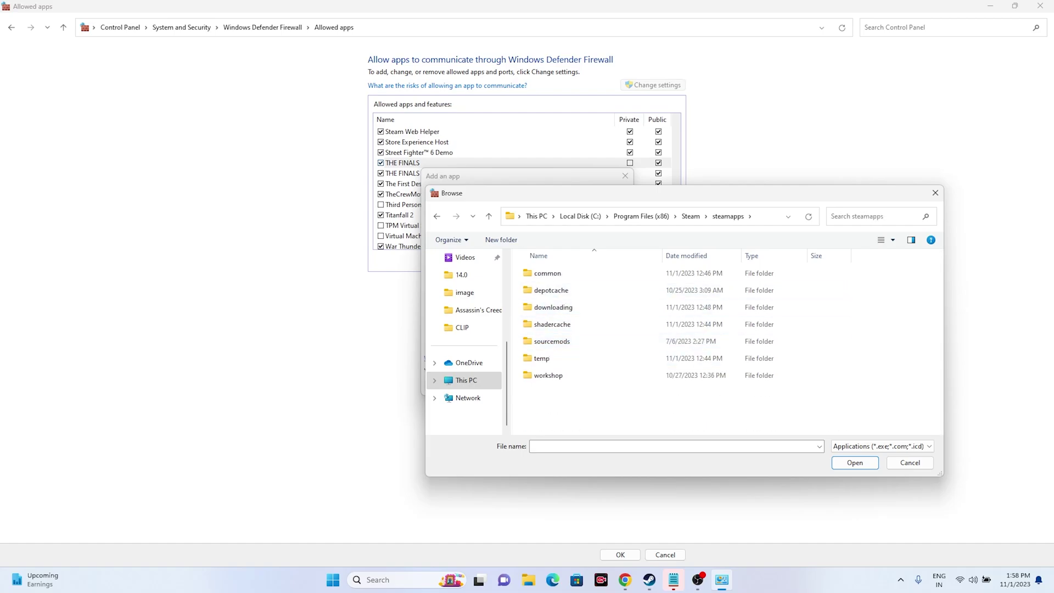
double_click(548, 273)
- Try to add the Discovery application from The Finals Playtest folder to the firewall's allowed apps, and close the Add an app dialog
scroll(549, 335, down, 10)
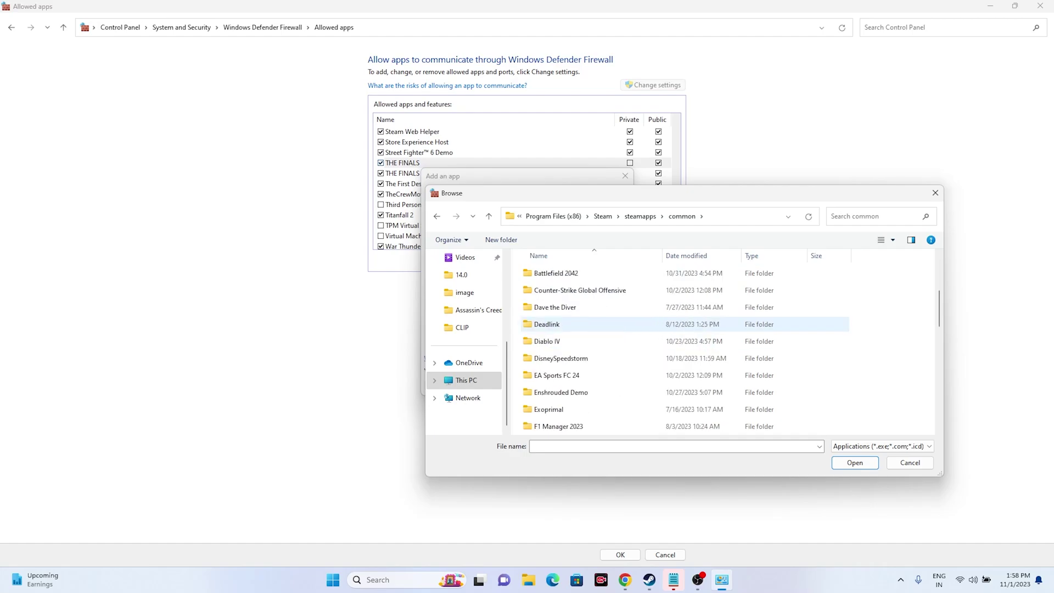
scroll(549, 329, down, 6)
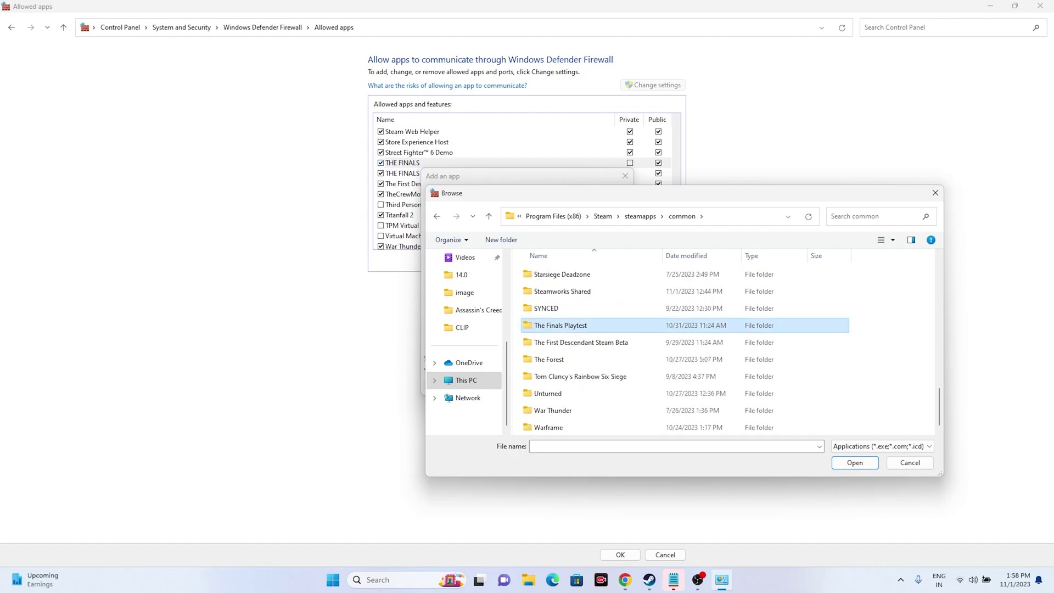
double_click(560, 326)
click(548, 341)
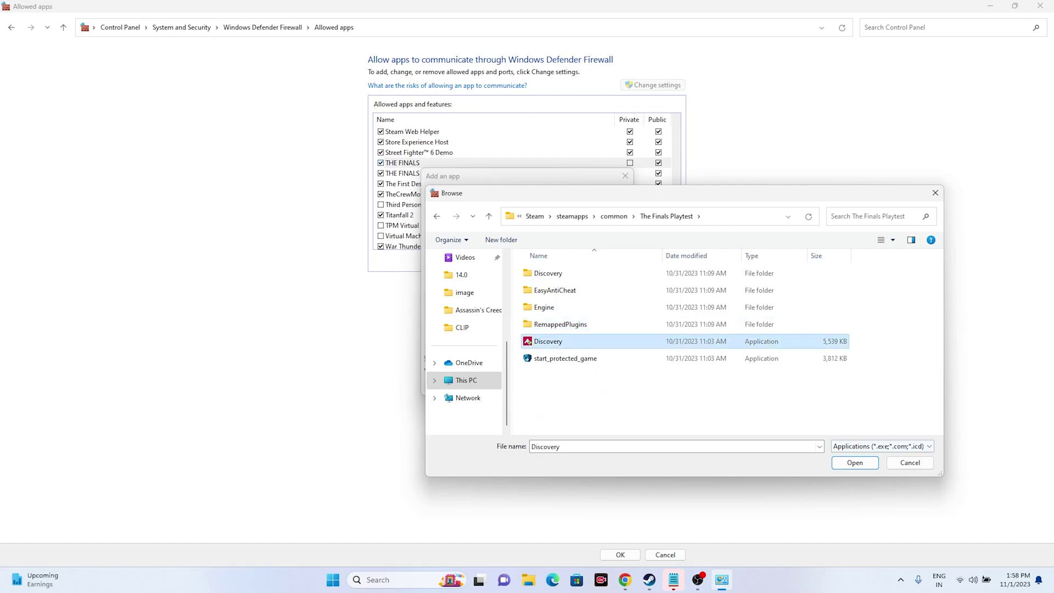
click(854, 462)
click(564, 385)
key(Return)
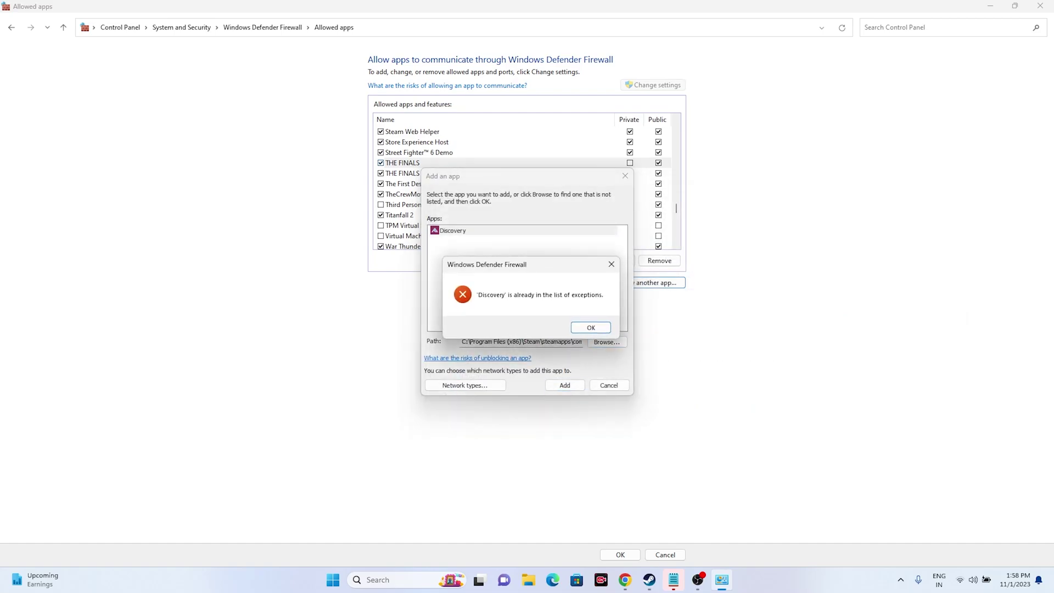
key(Return)
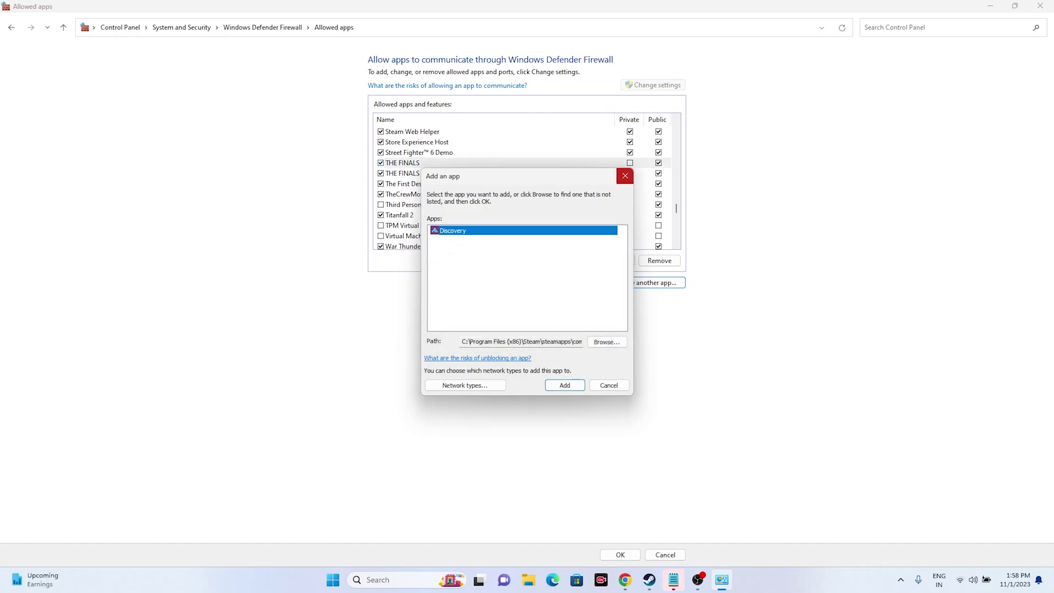
click(625, 176)
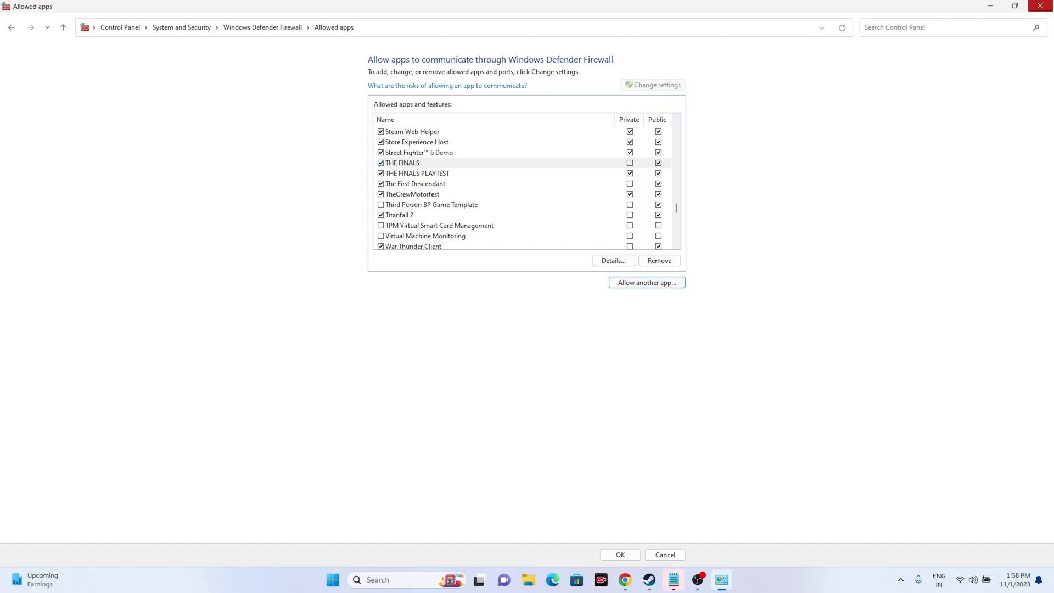
- Close the Allowed apps window, minimize Steam, and copy the ipconfig /flushdns line from the command list in Notepad
click(1040, 5)
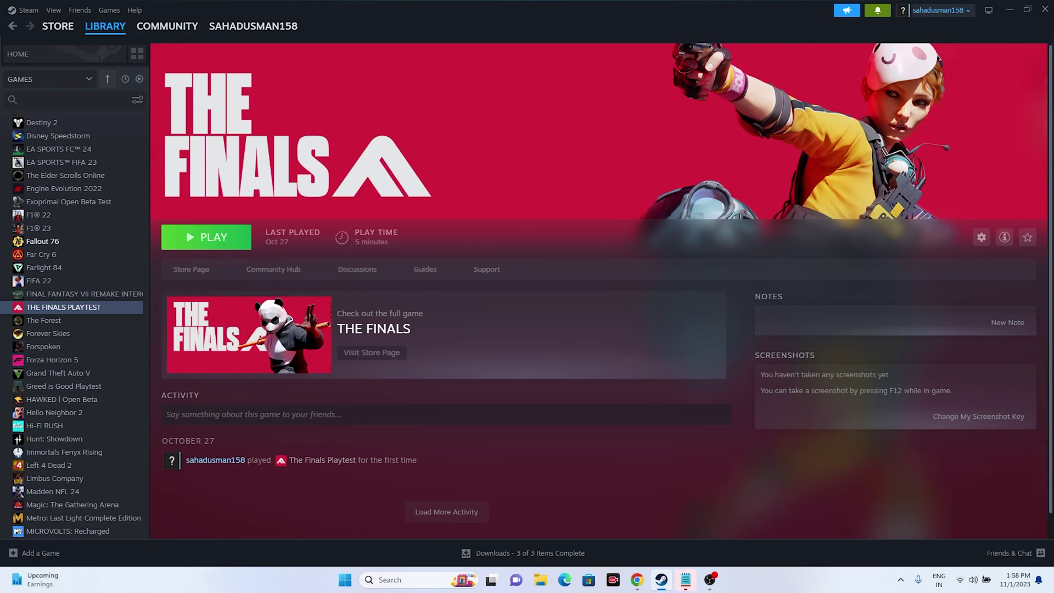
click(1009, 9)
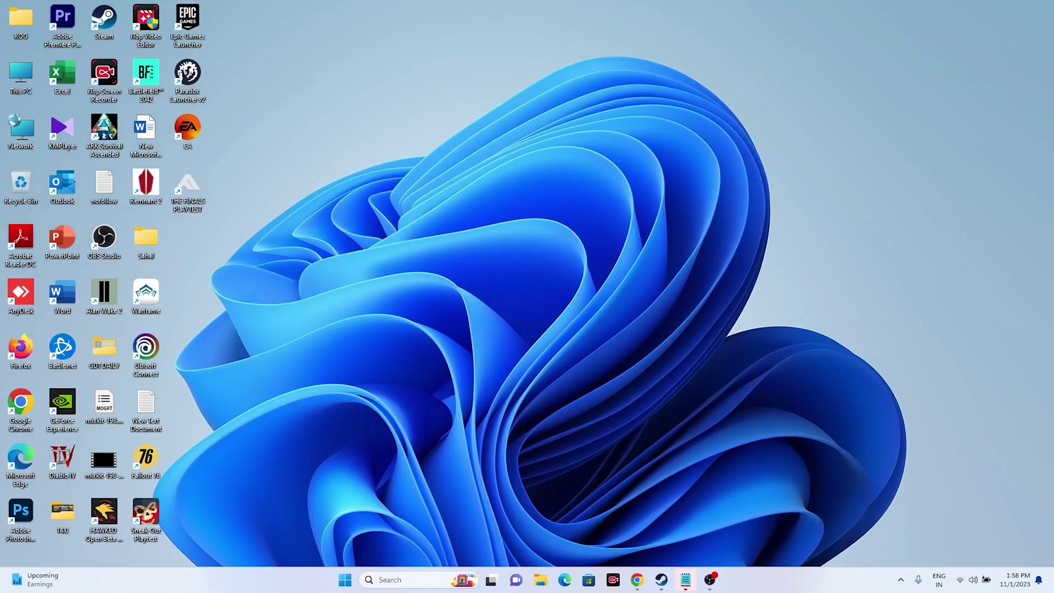
click(685, 580)
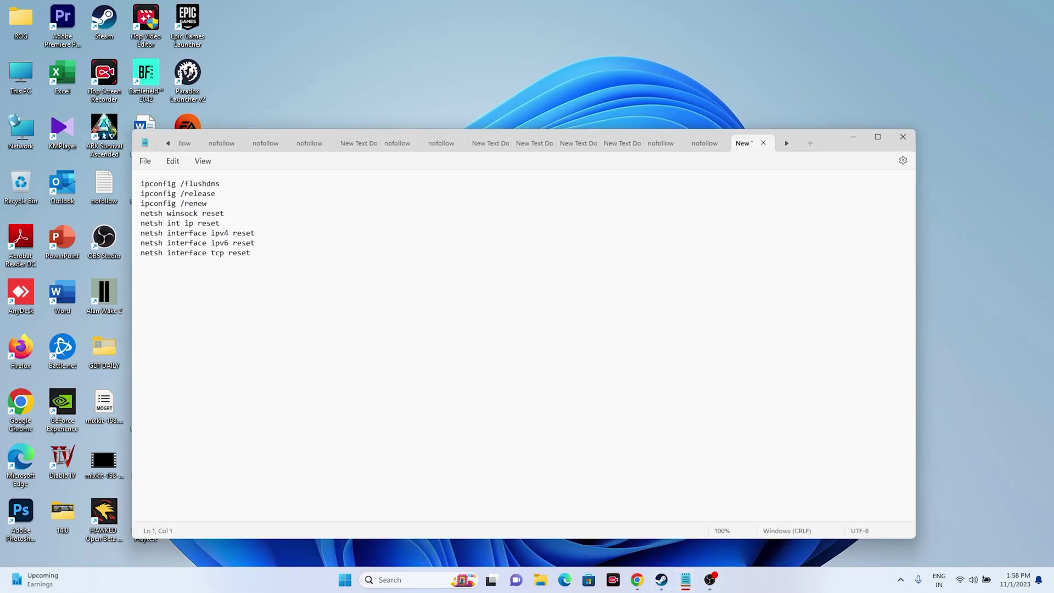
key(shift+End)
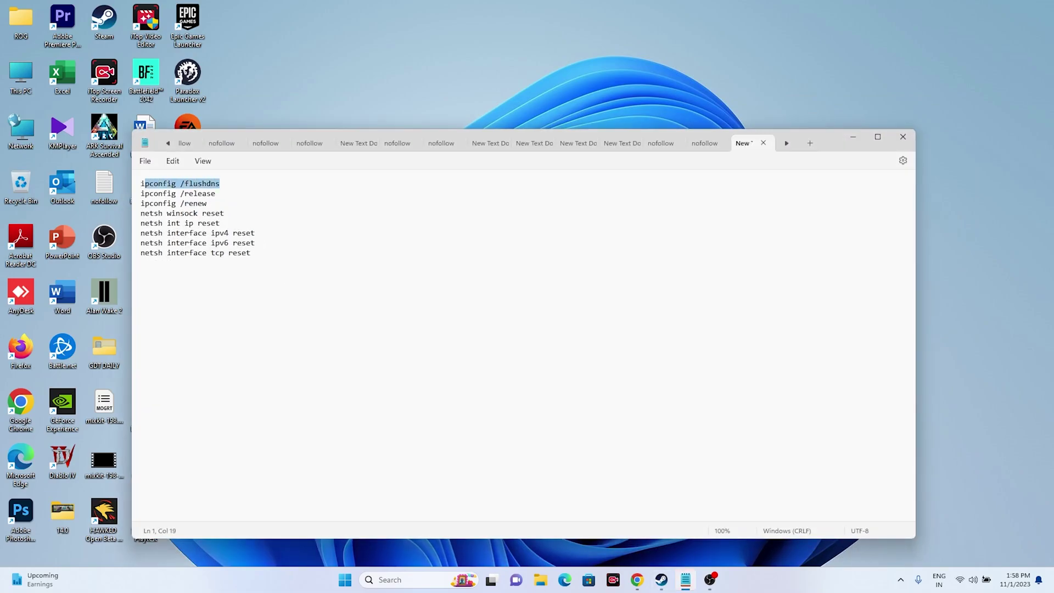
right_click(176, 184)
click(209, 241)
click(853, 137)
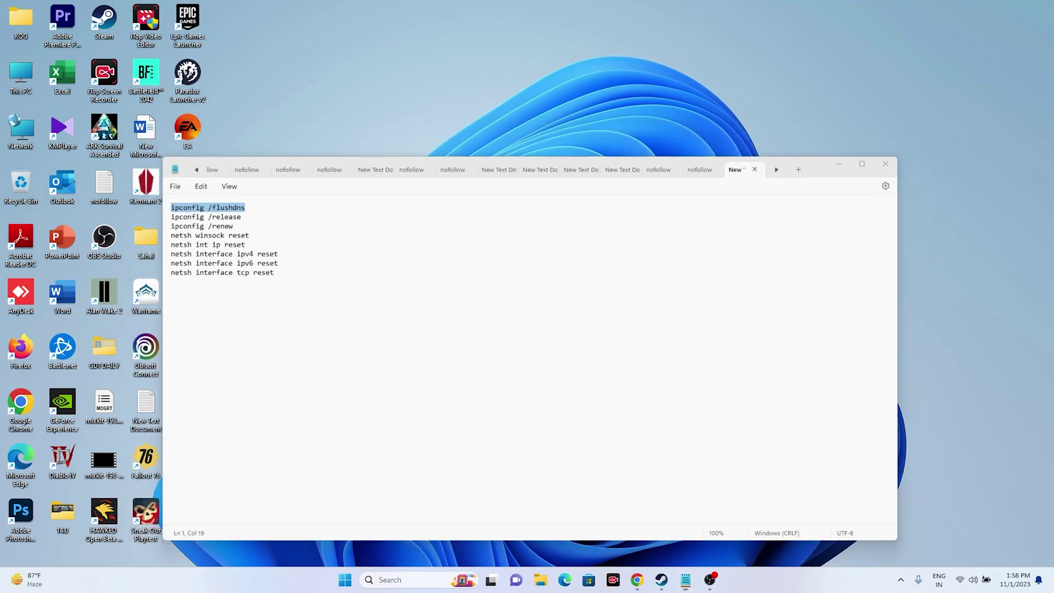
- Open Command Prompt as administrator and run the copied ipconfig /flushdns command
click(390, 580)
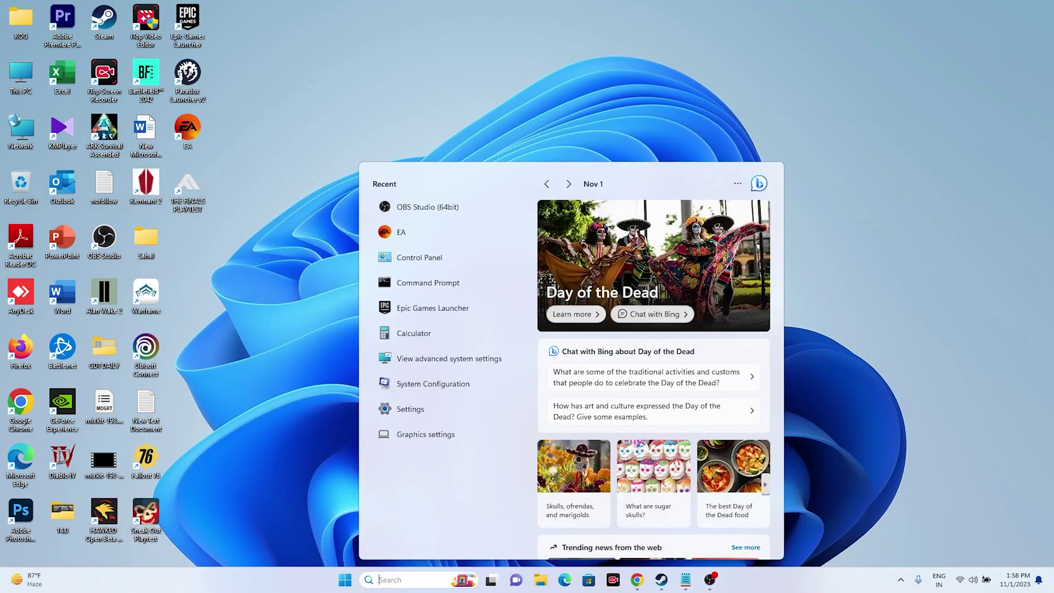
text(cmd)
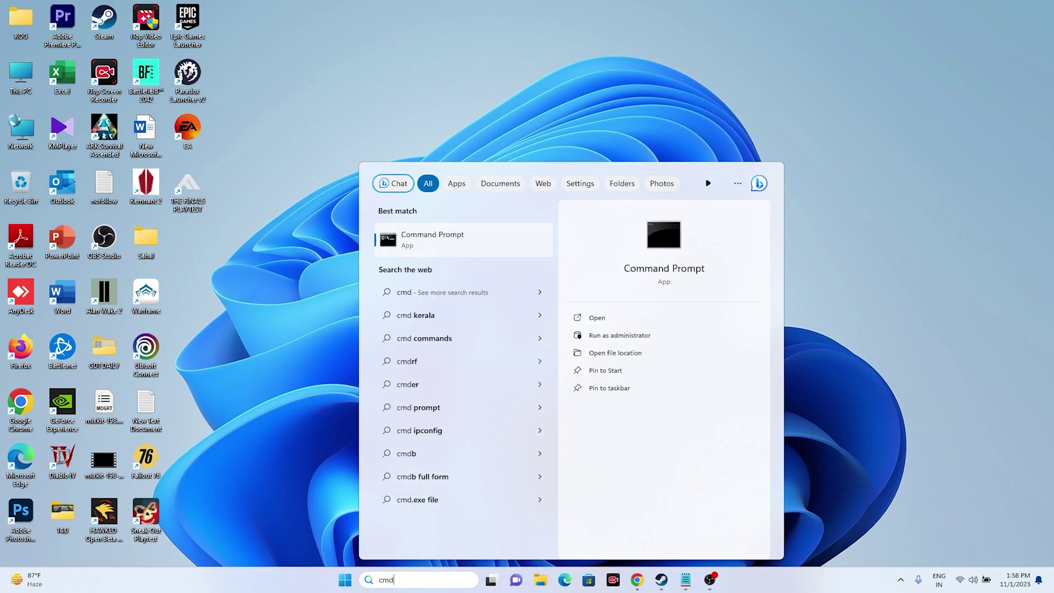
click(619, 335)
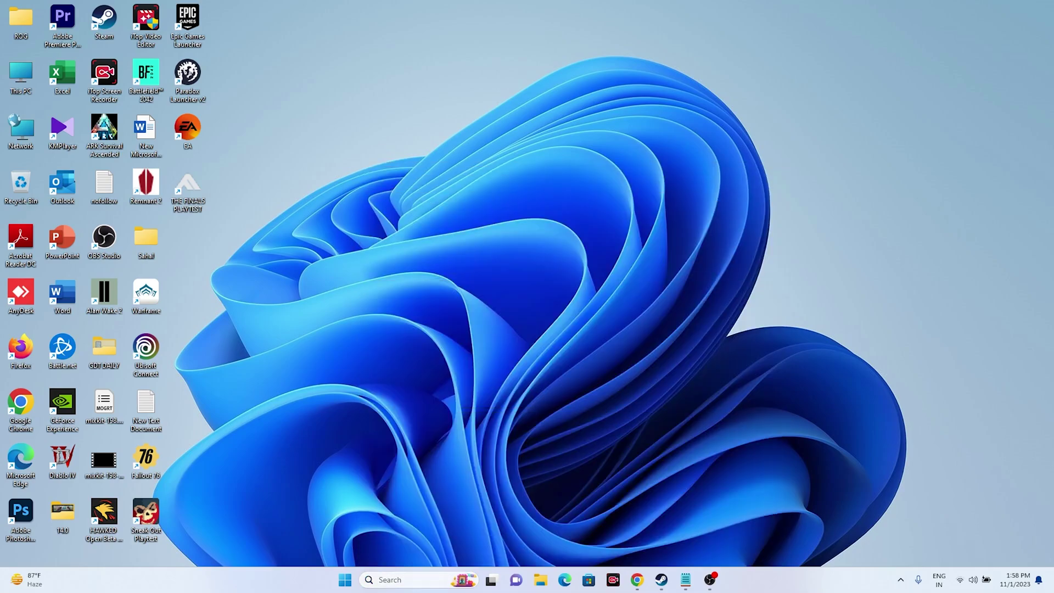
key(ctrl+v)
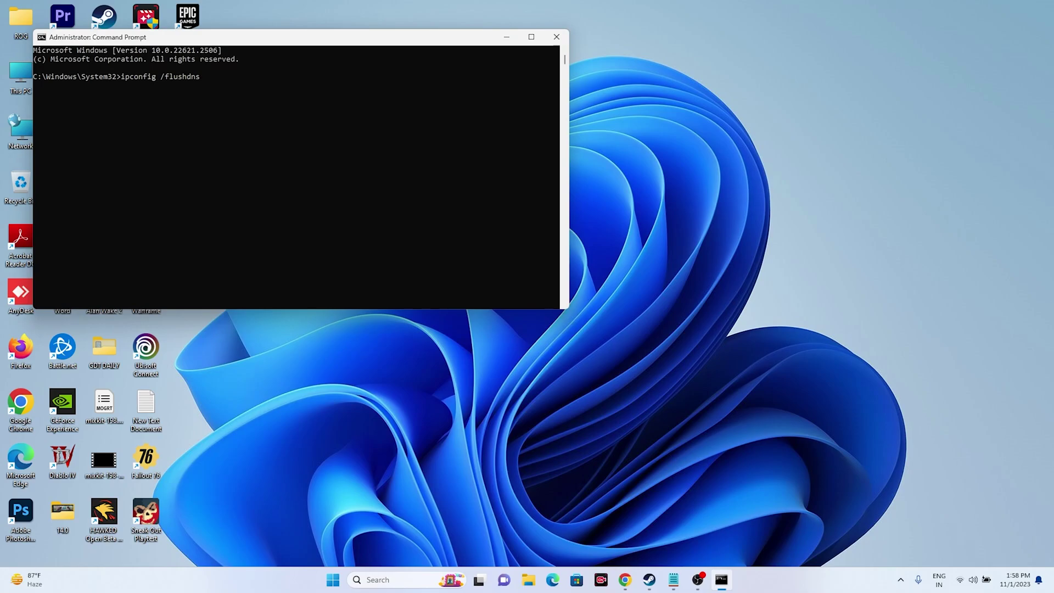
key(Return)
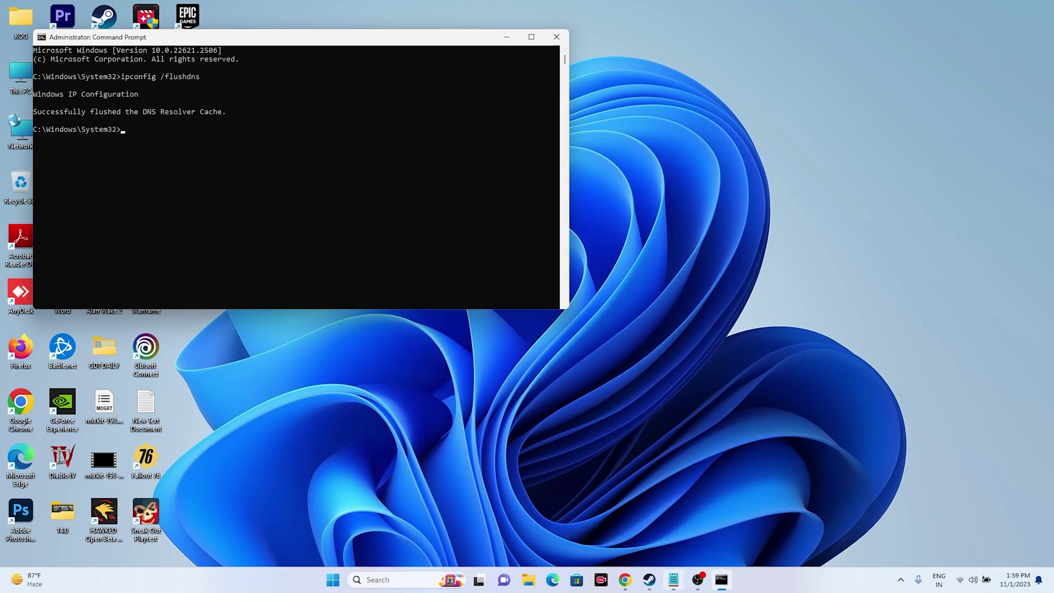
- Copy ipconfig /release from the Notepad list and run it in Command Prompt
click(673, 580)
drag(216, 193, 141, 193)
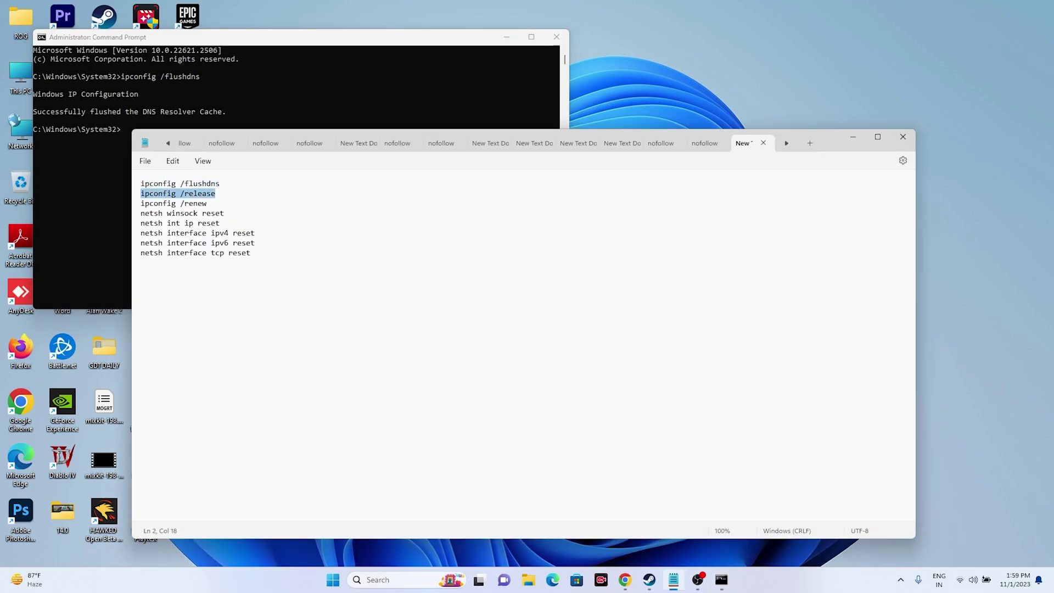
right_click(167, 196)
click(199, 252)
click(853, 137)
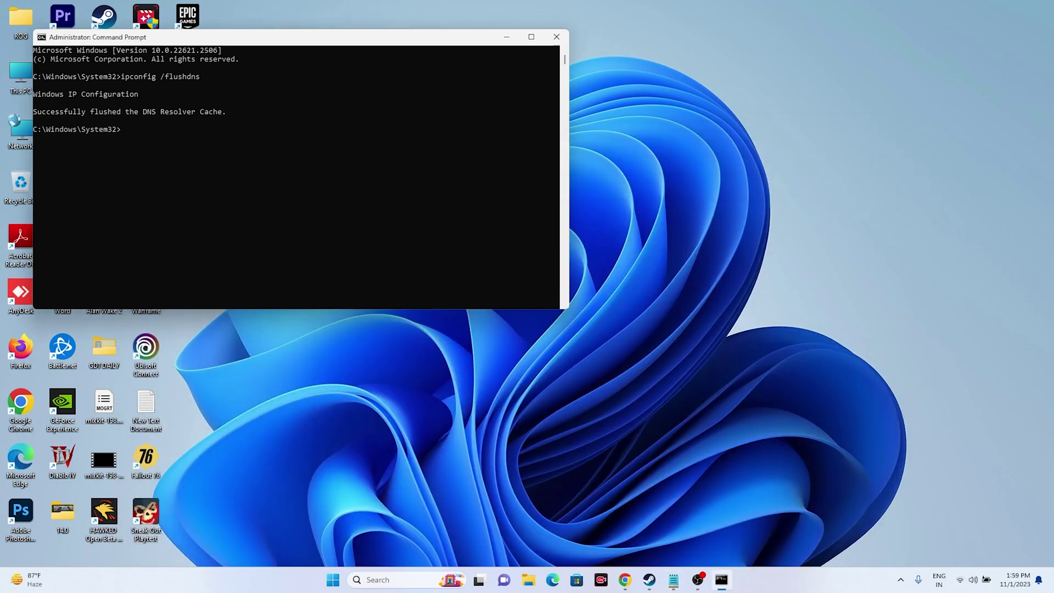
key(ctrl+v)
key(Return)
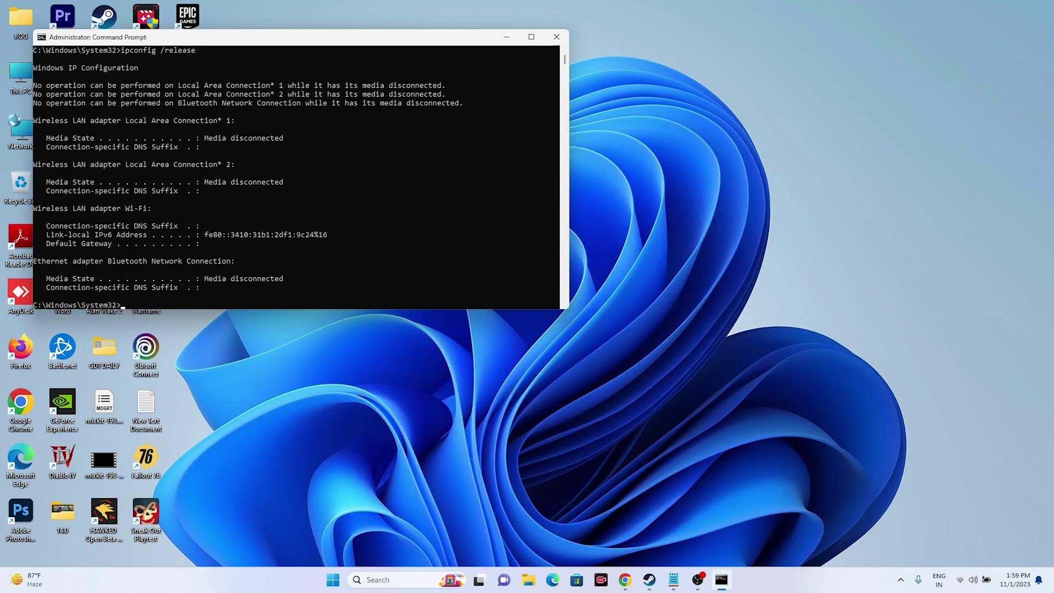
- Copy ipconfig /renew from the Notepad list and run it in Command Prompt
click(674, 580)
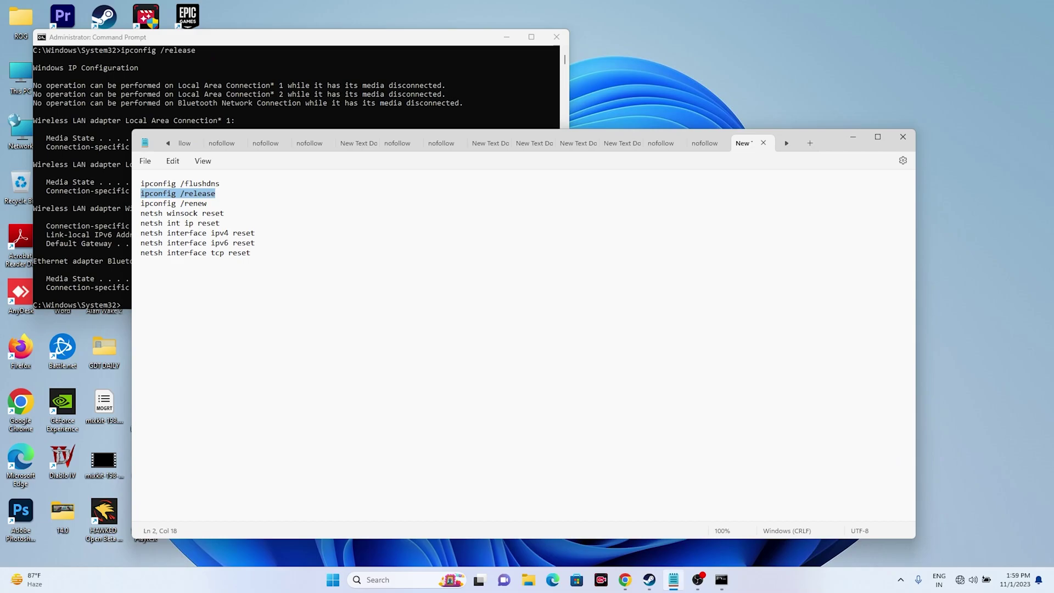
drag(140, 203, 207, 204)
right_click(158, 205)
click(184, 259)
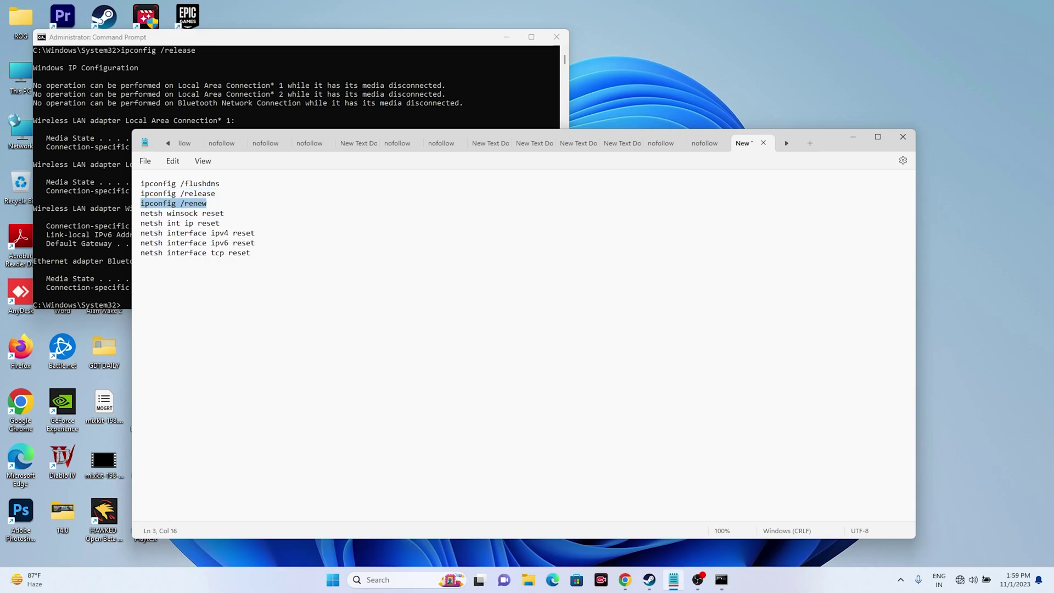
click(853, 136)
key(ctrl+v)
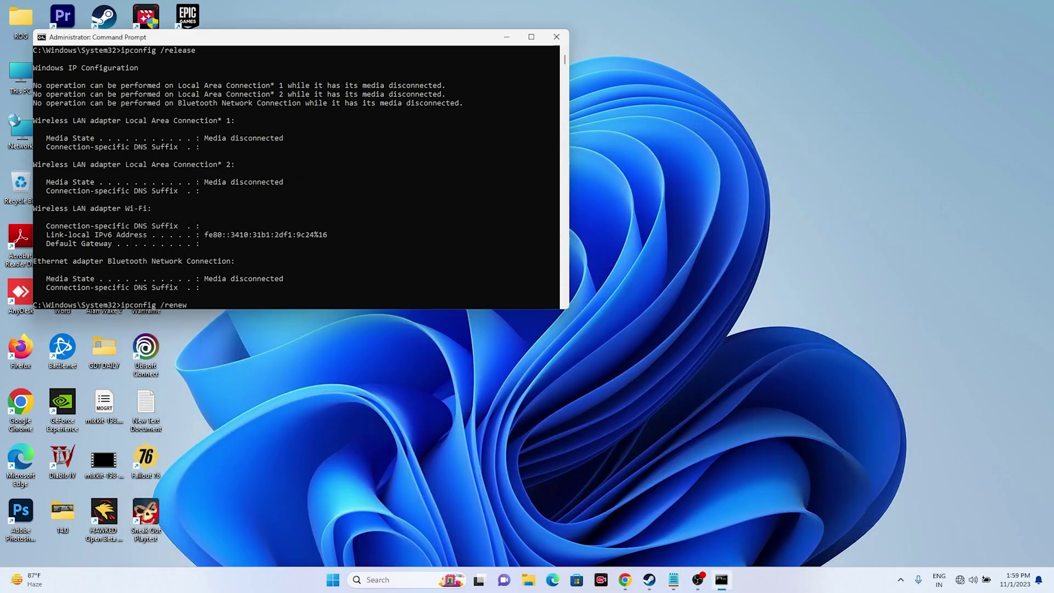
key(Return)
- Copy netsh winsock reset from the Notepad list and run it in Command Prompt
click(674, 580)
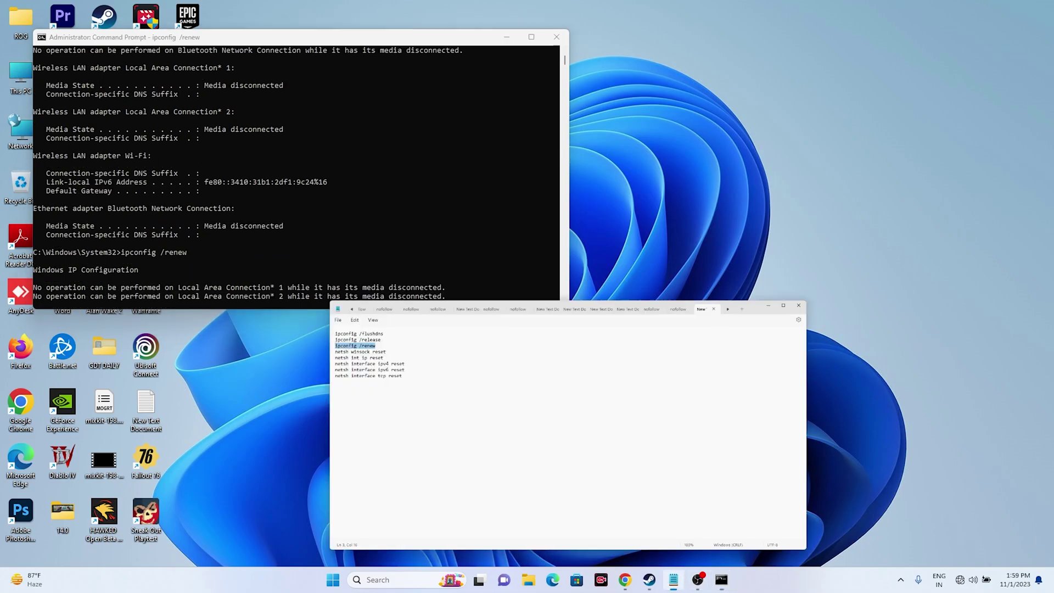
drag(140, 214, 224, 214)
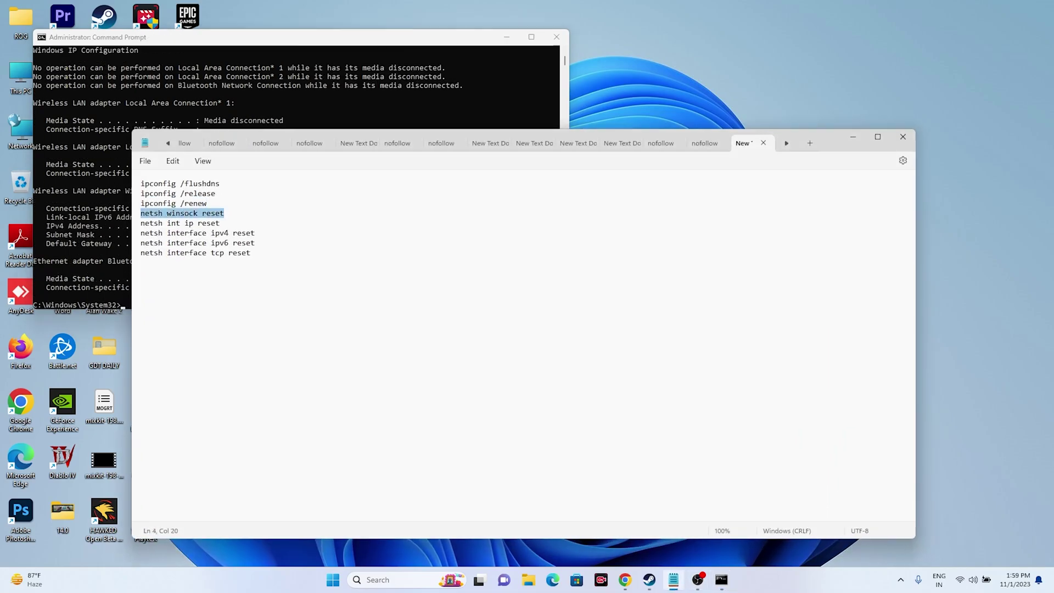
right_click(175, 214)
click(207, 272)
click(854, 137)
key(ctrl+v)
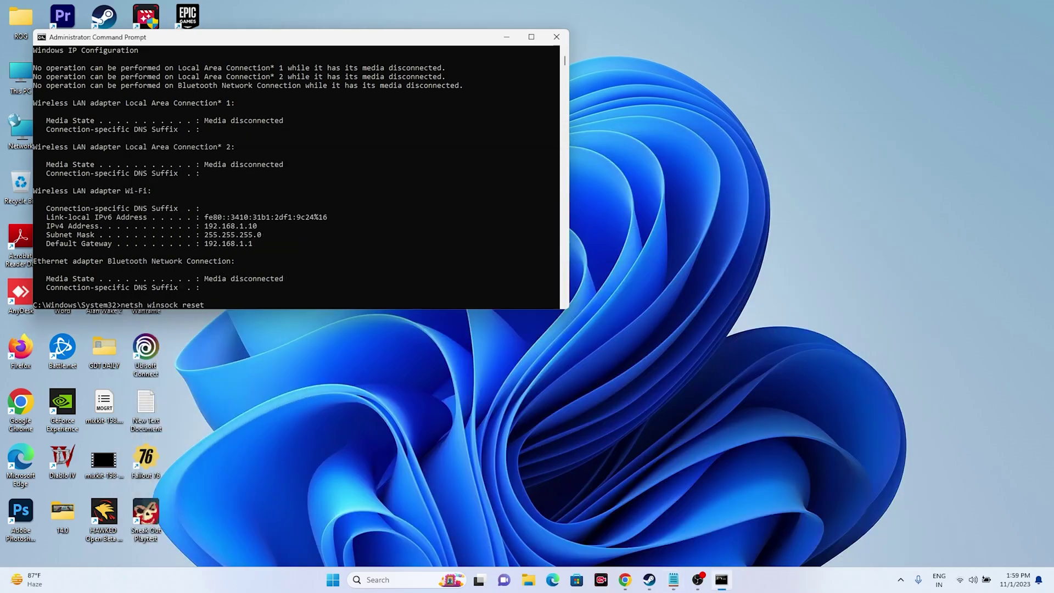
key(Return)
- Copy netsh int ip reset from the Notepad list and run it in Command Prompt
click(673, 580)
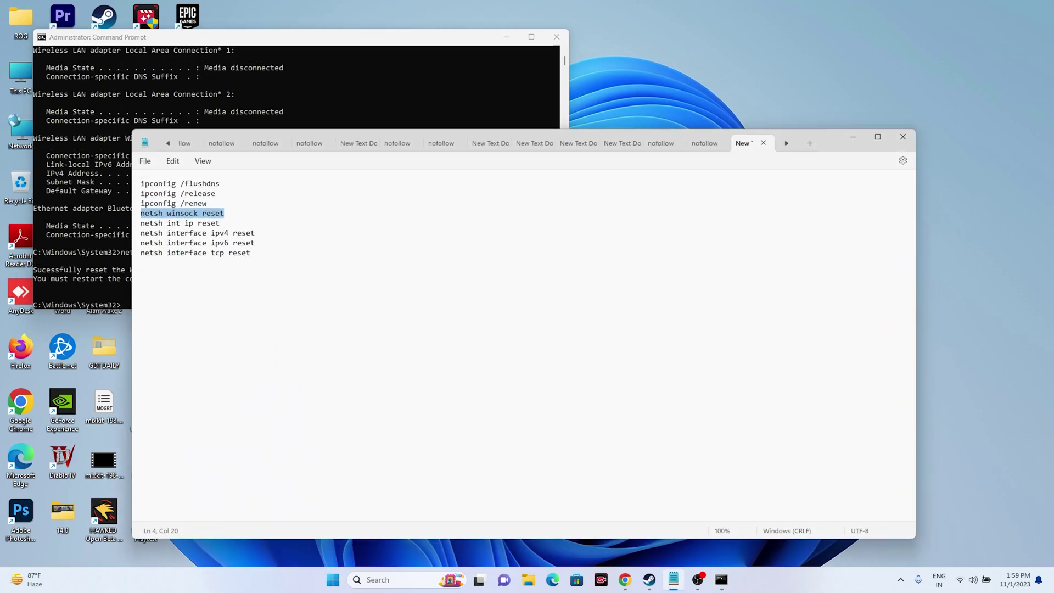
drag(222, 223, 140, 222)
right_click(170, 223)
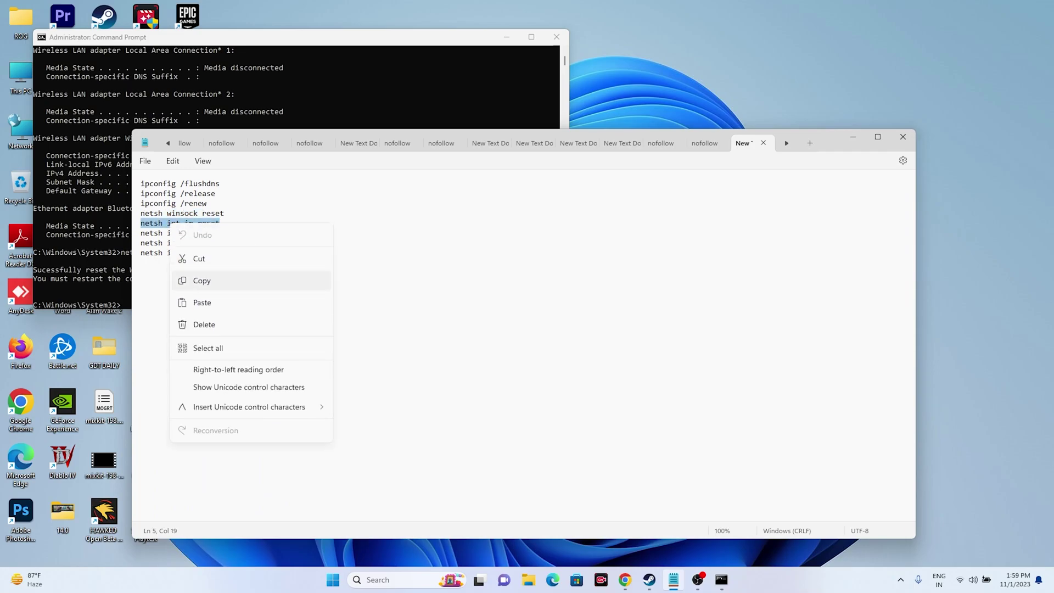
click(190, 281)
key(super+Down)
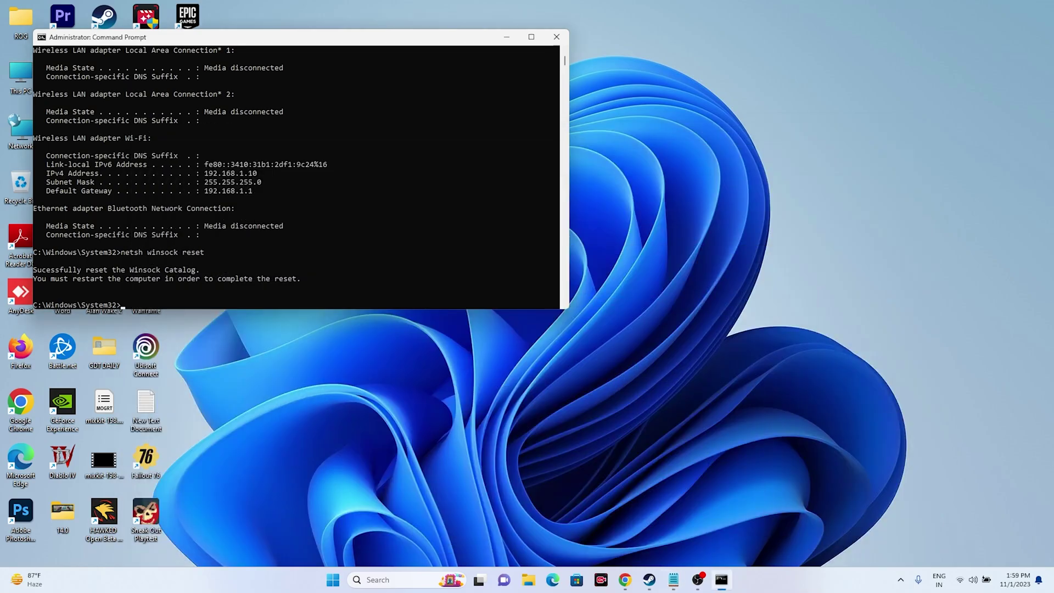
key(ctrl+v)
key(Return)
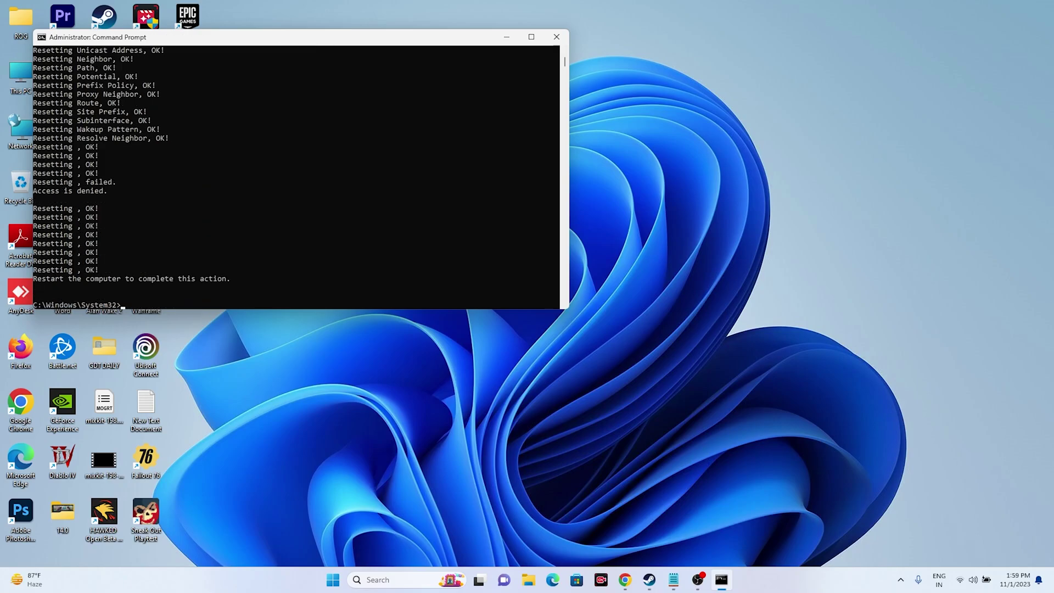
- Copy netsh interface ipv4 reset from the Notepad list and run it in Command Prompt
click(674, 580)
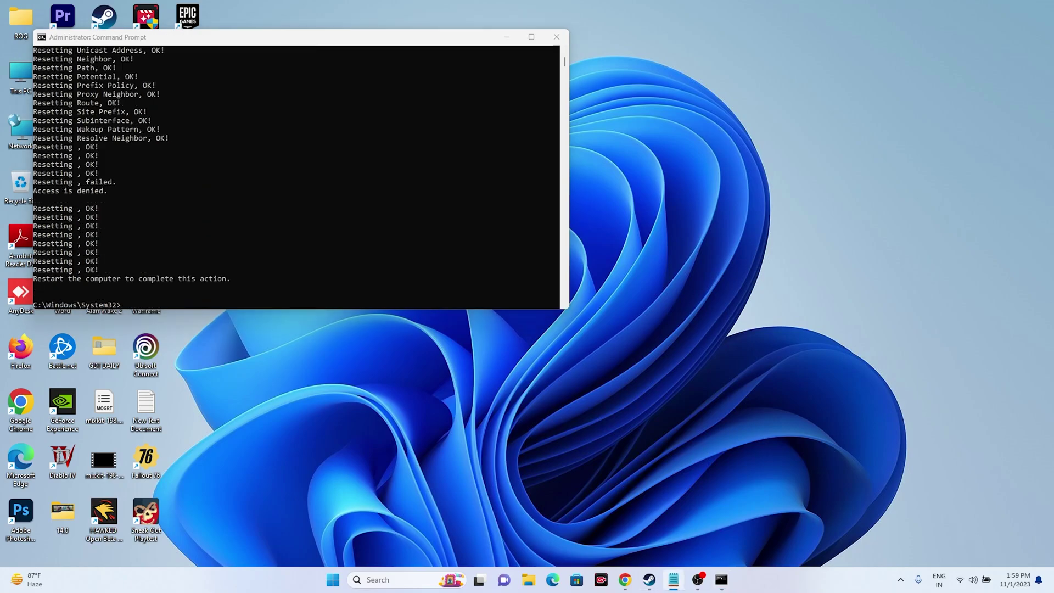
click(649, 580)
click(673, 580)
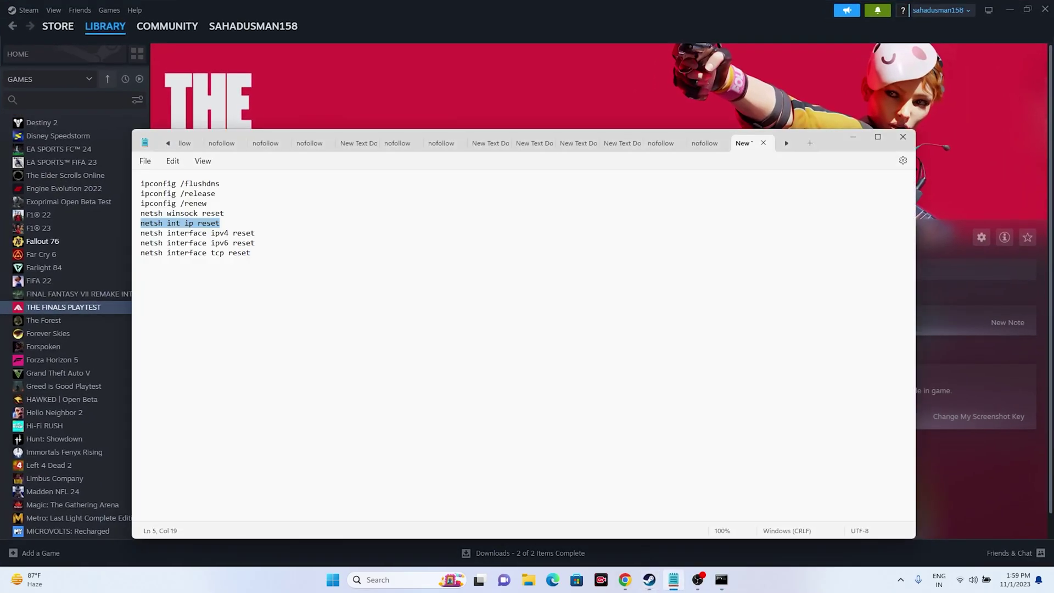
drag(255, 233, 132, 225)
drag(256, 233, 138, 233)
right_click(187, 235)
click(220, 291)
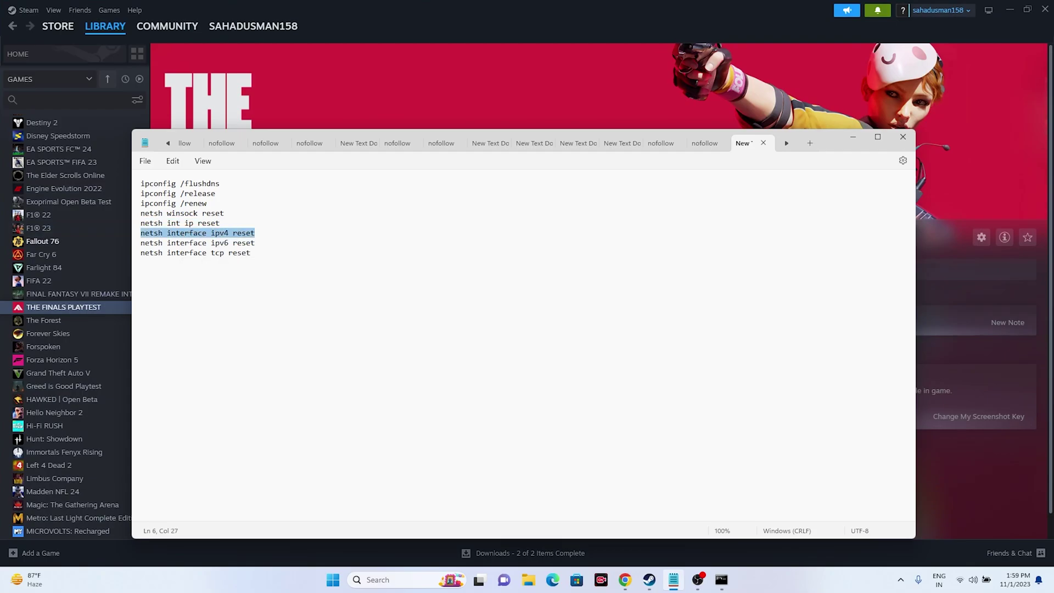
click(853, 137)
click(1010, 9)
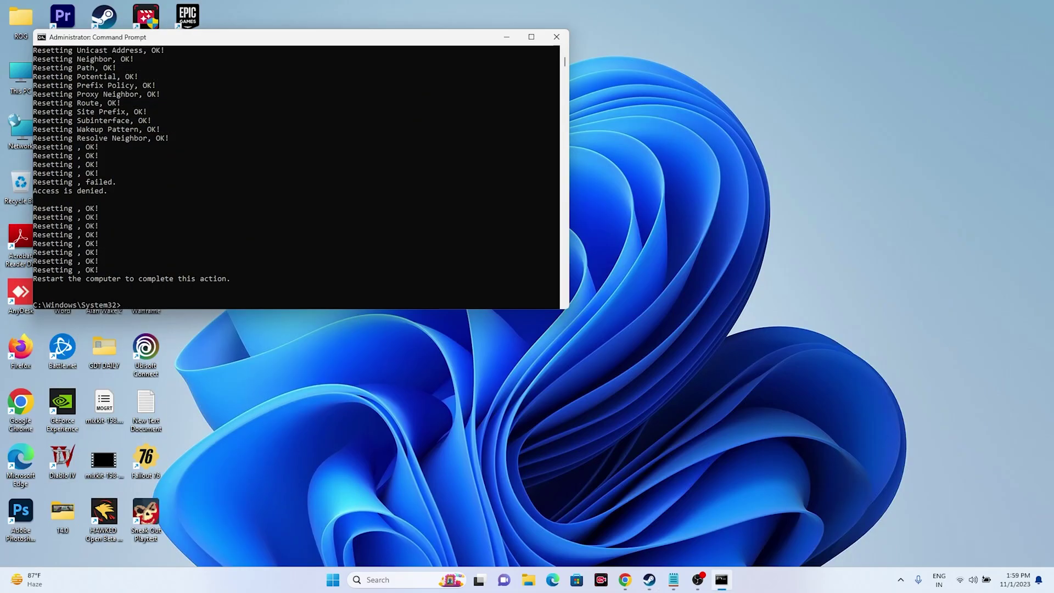
key(ctrl+v)
key(Escape)
- Copy netsh interface ipv6 reset from the Notepad list and run it in Command Prompt
click(674, 580)
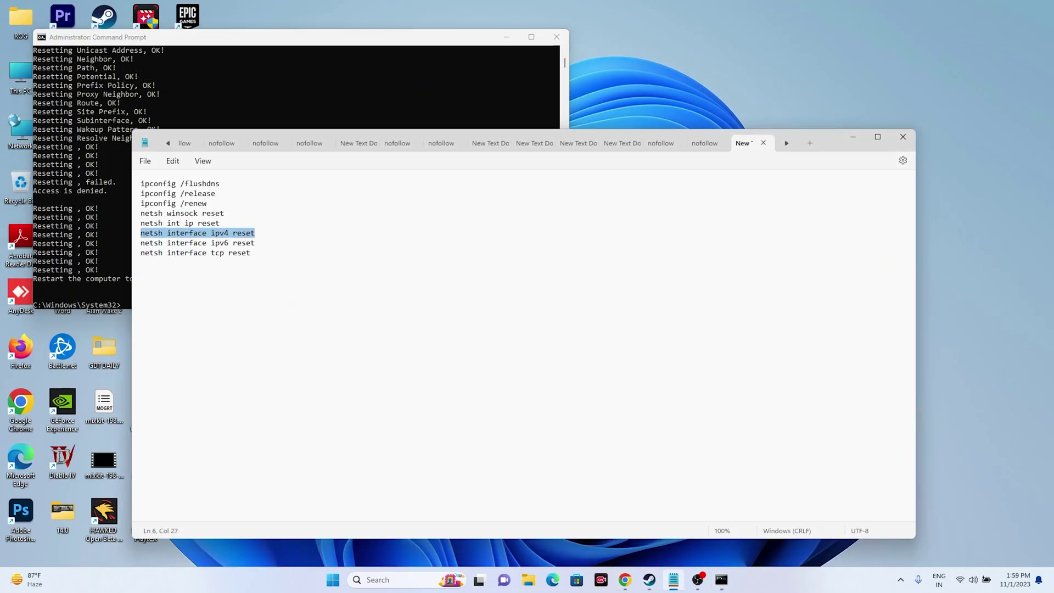
drag(255, 242, 141, 243)
right_click(156, 243)
click(181, 302)
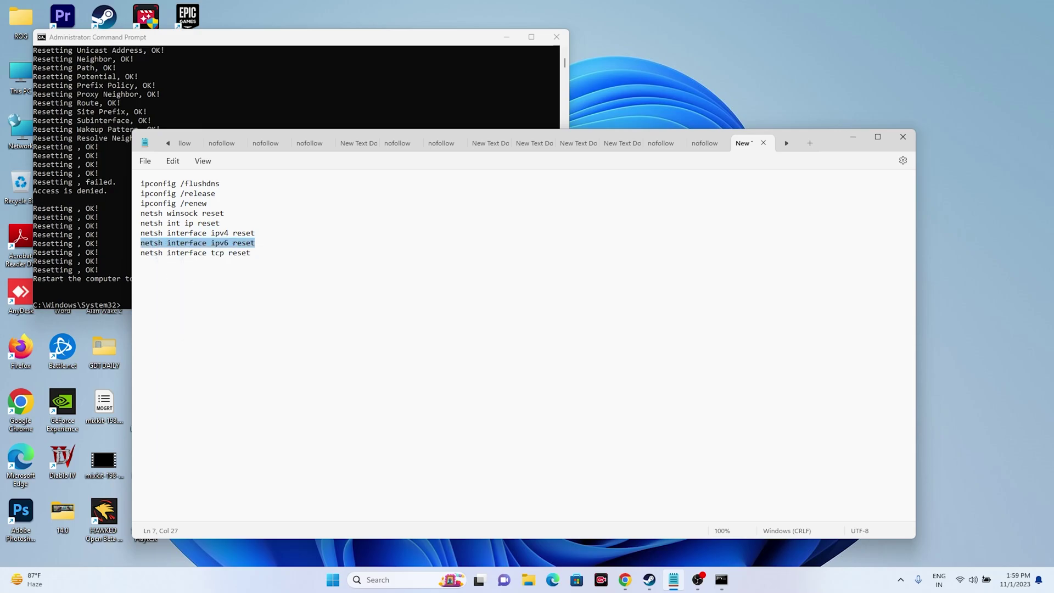
click(853, 137)
key(ctrl+v)
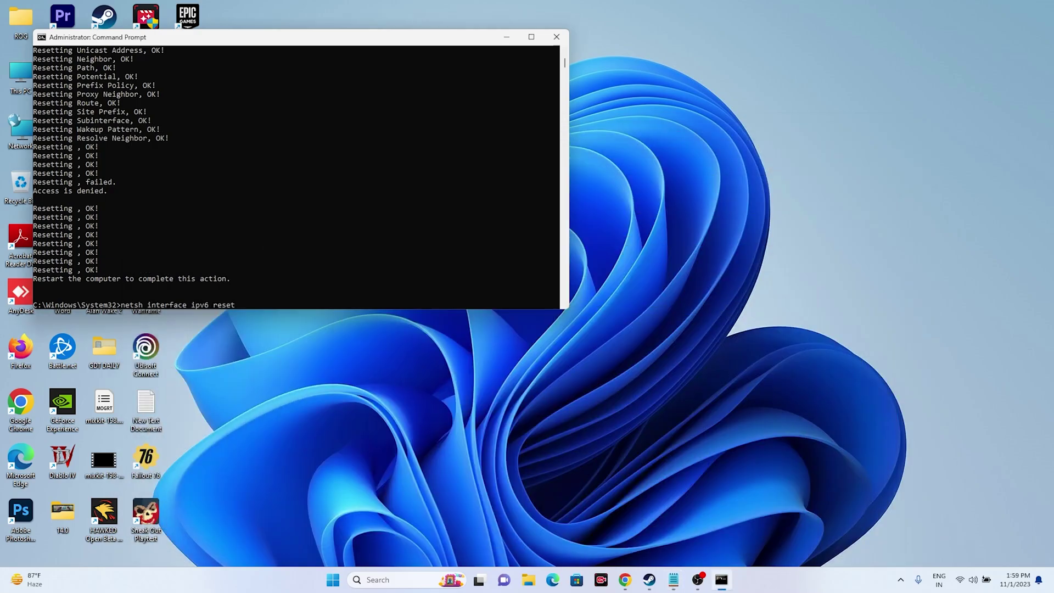
key(Escape)
- Copy netsh interface tcp reset from the Notepad list, run it in Command Prompt, and close Command Prompt
click(674, 580)
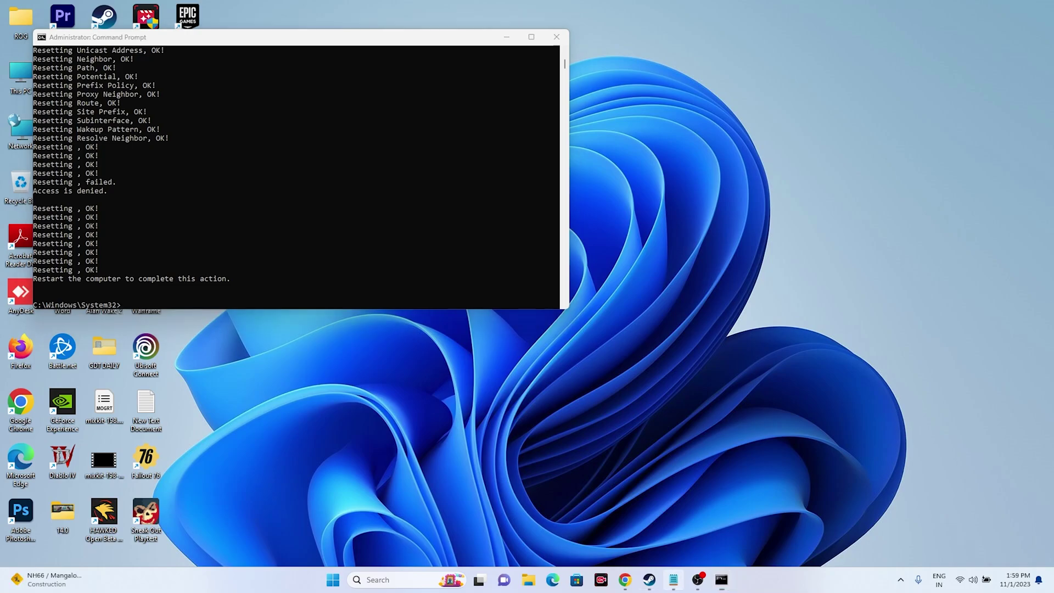
triple_click(254, 253)
right_click(197, 254)
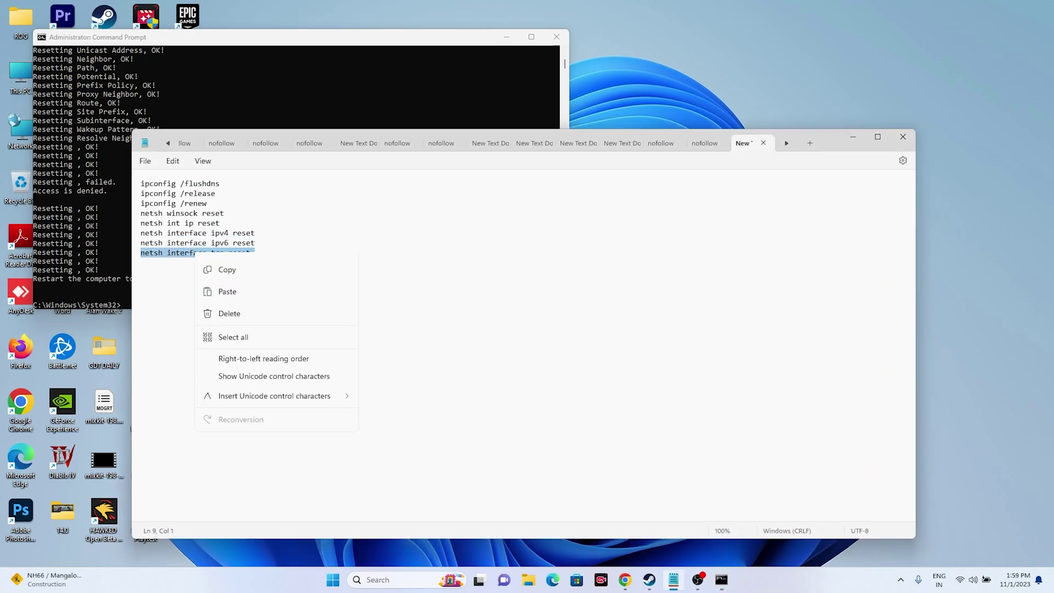
click(225, 311)
click(852, 137)
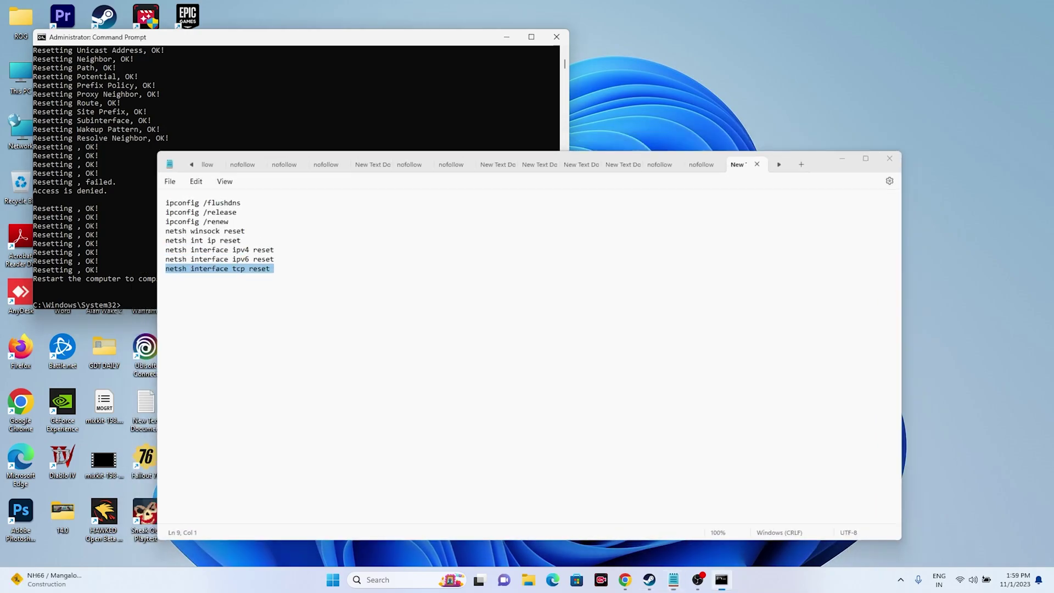
key(ctrl+v)
key(Return)
key(Return)
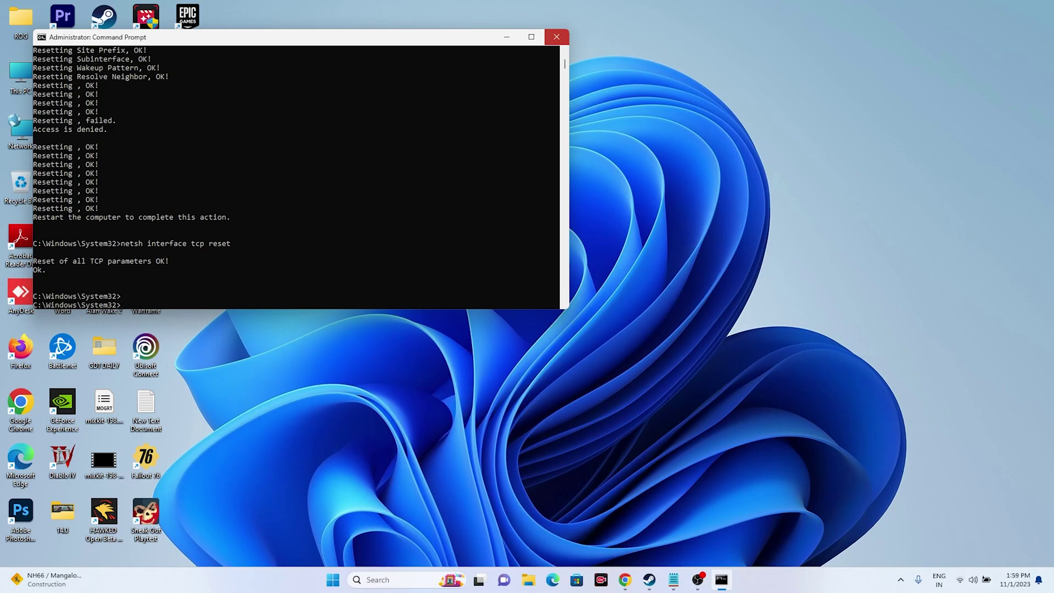
click(557, 37)
- Examine the Network reset page under the advanced network settings in Windows Settings, and close Settings
click(662, 580)
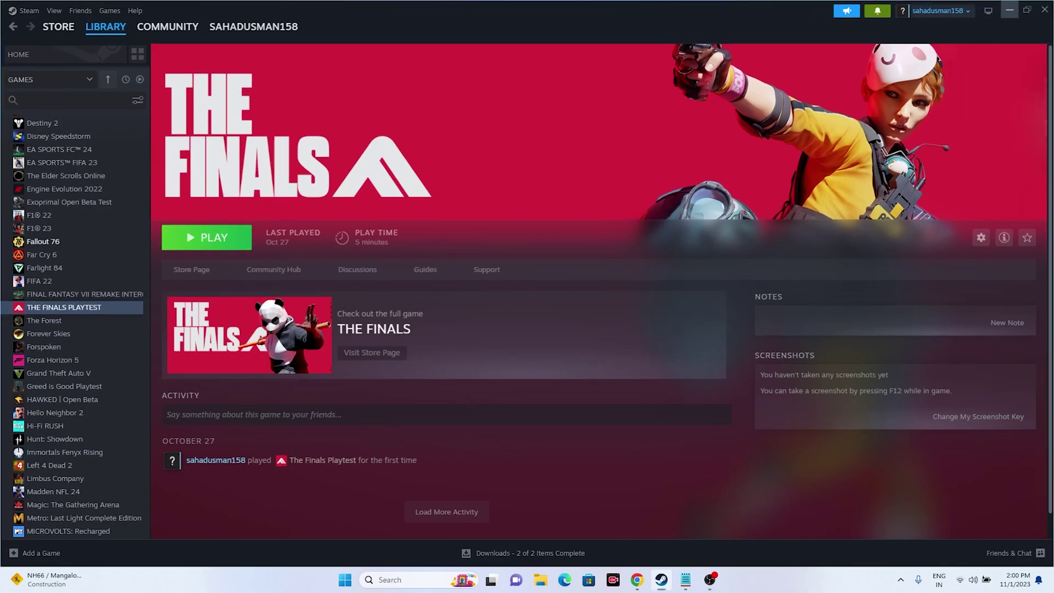
click(1010, 10)
click(390, 580)
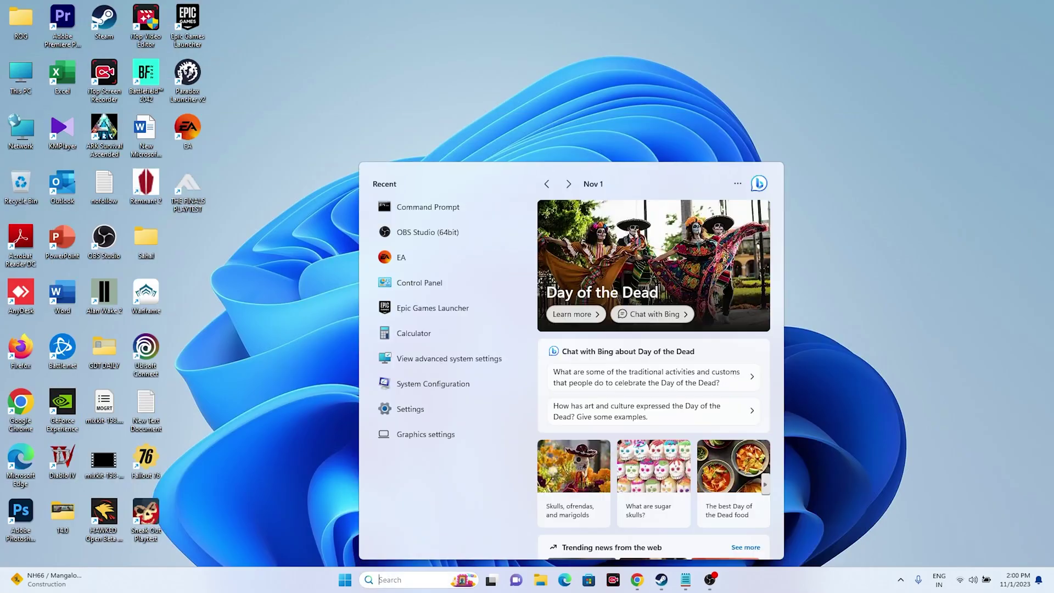
click(418, 424)
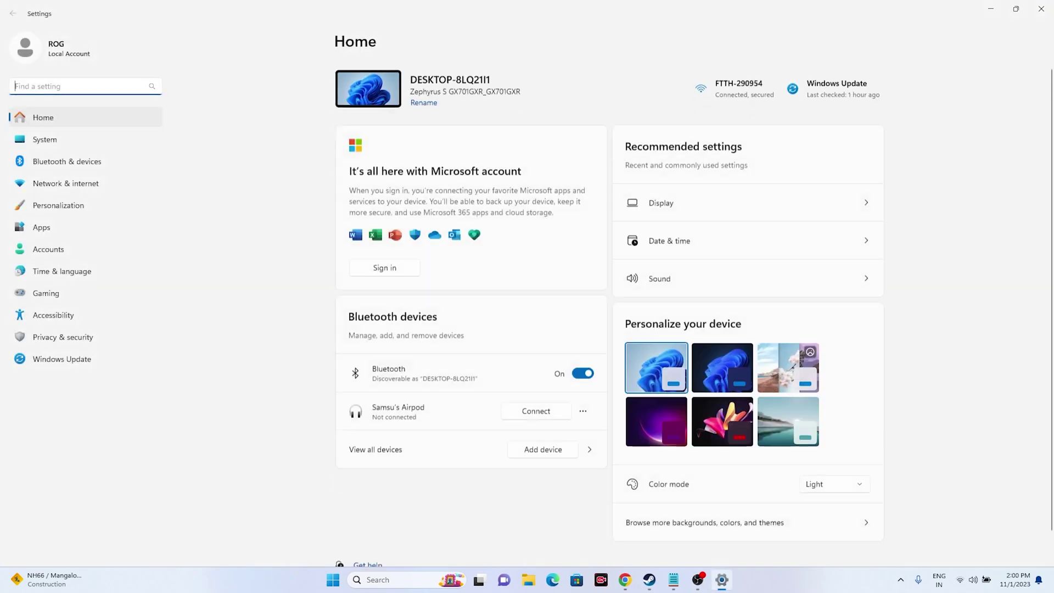
click(66, 183)
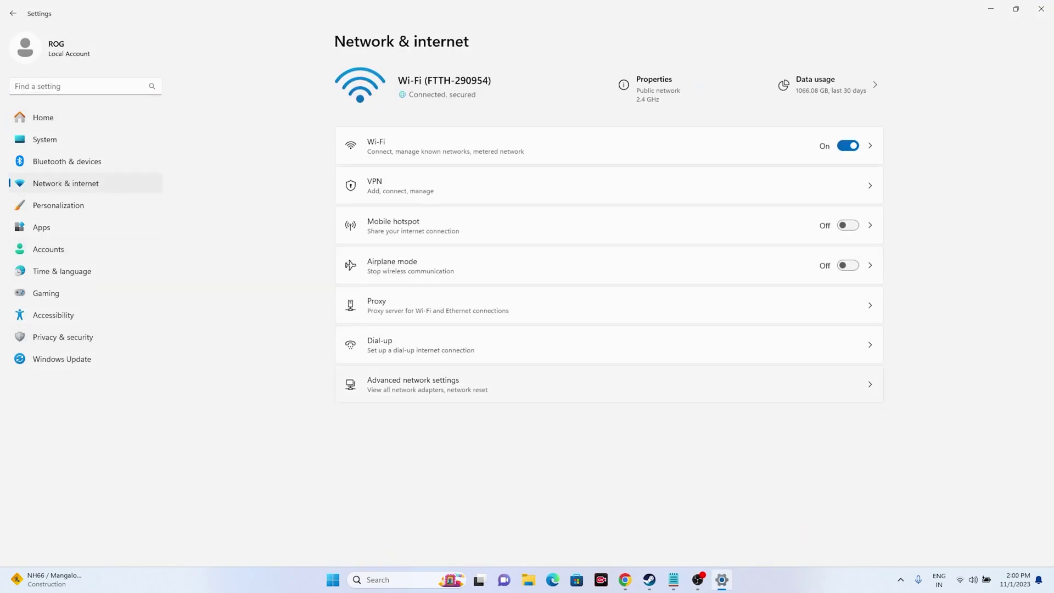
click(427, 383)
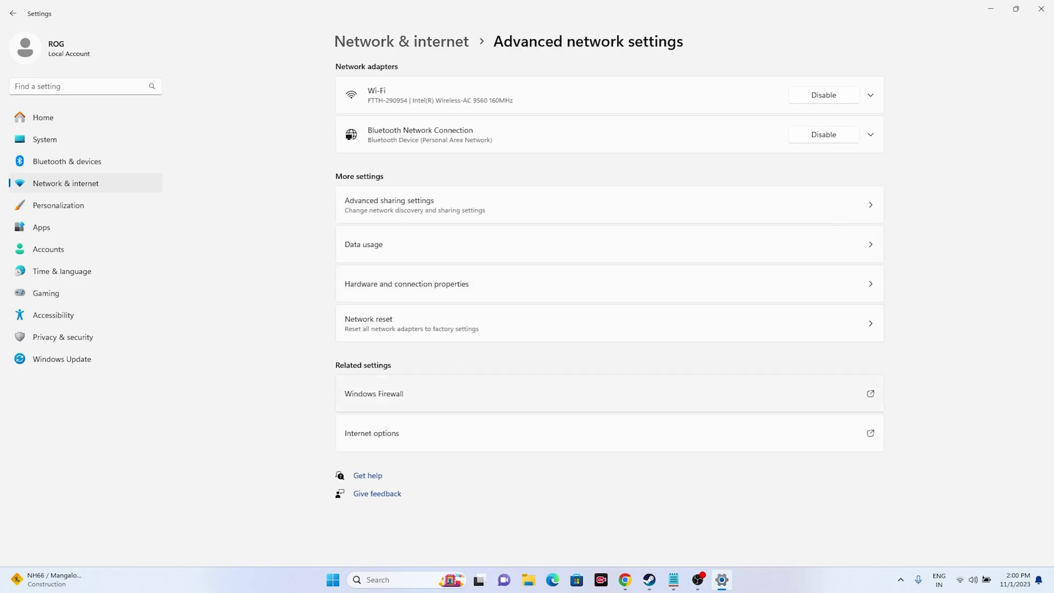
click(412, 323)
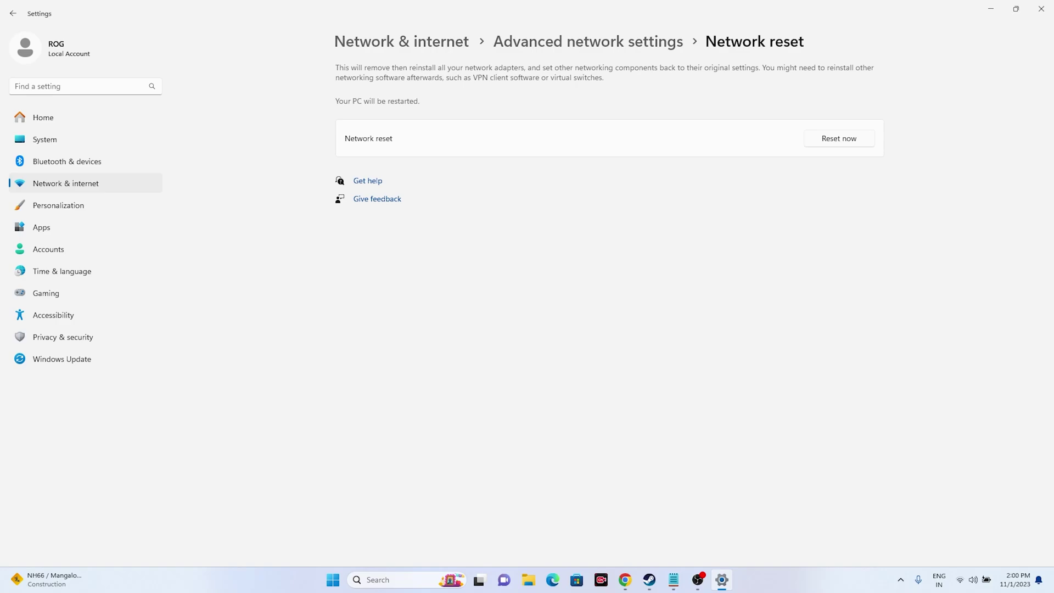
click(1041, 9)
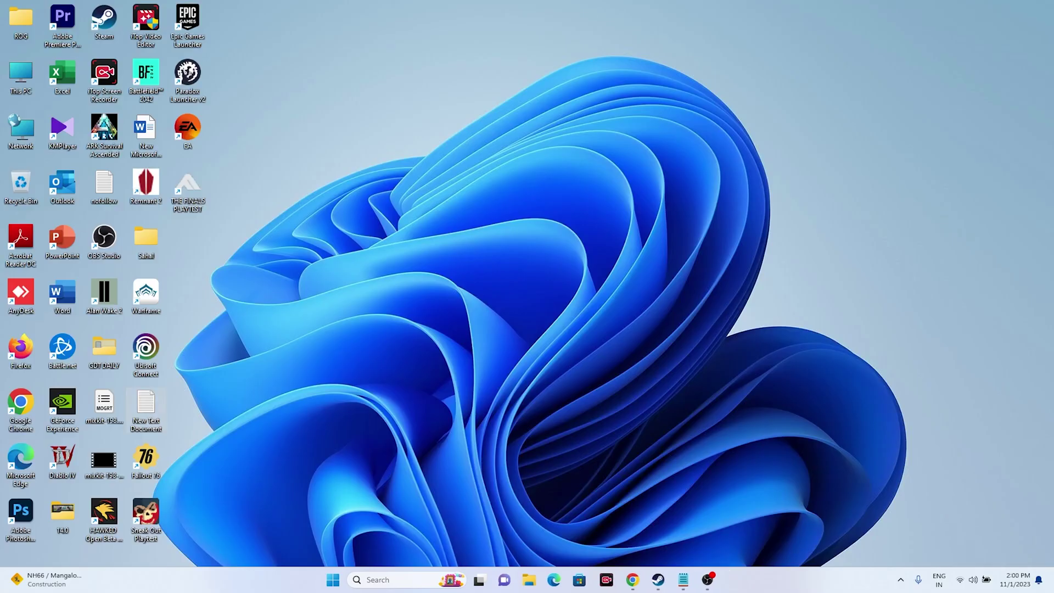
- Examine the automatic and manual proxy setup under Network & internet in Windows Settings, and close Settings
click(662, 580)
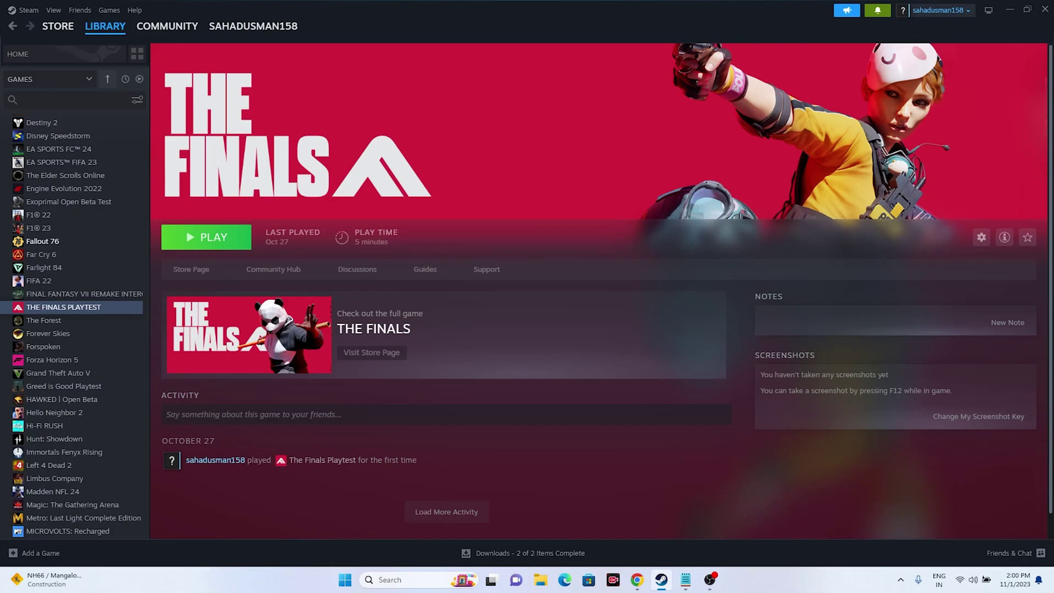
click(1010, 9)
click(419, 580)
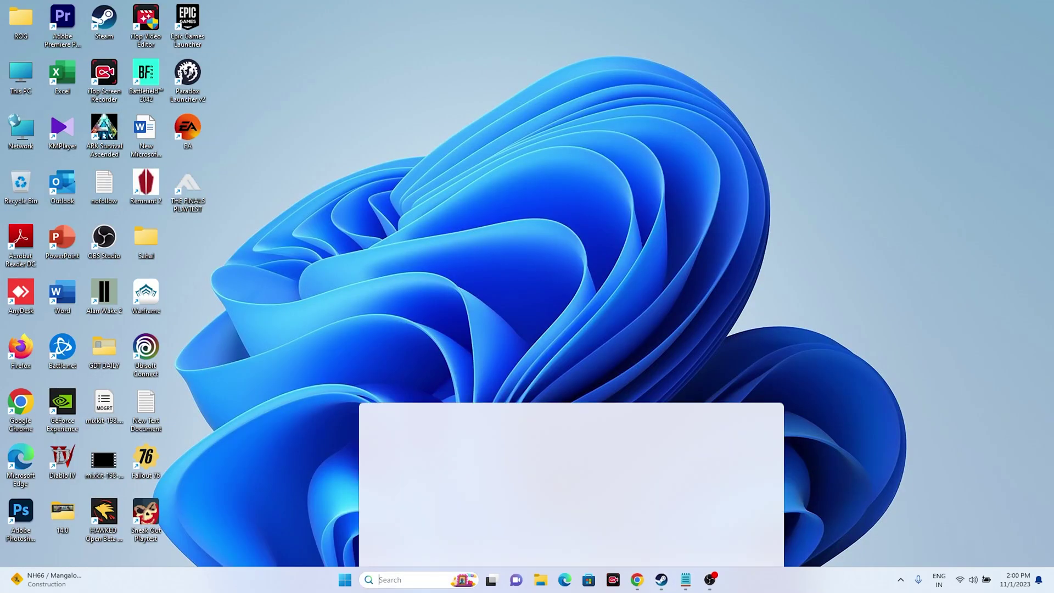
click(411, 409)
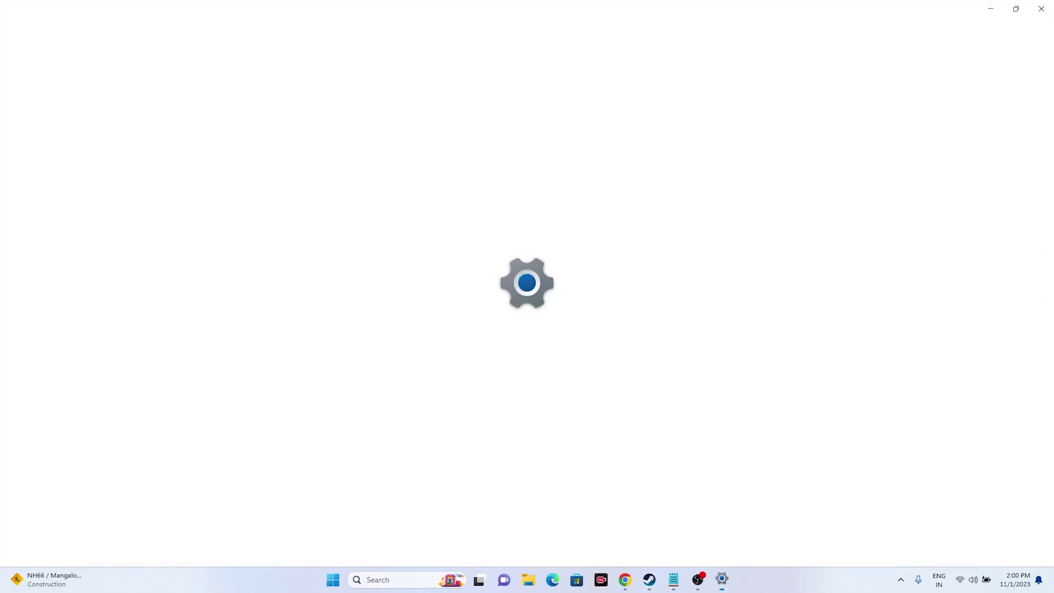
click(62, 359)
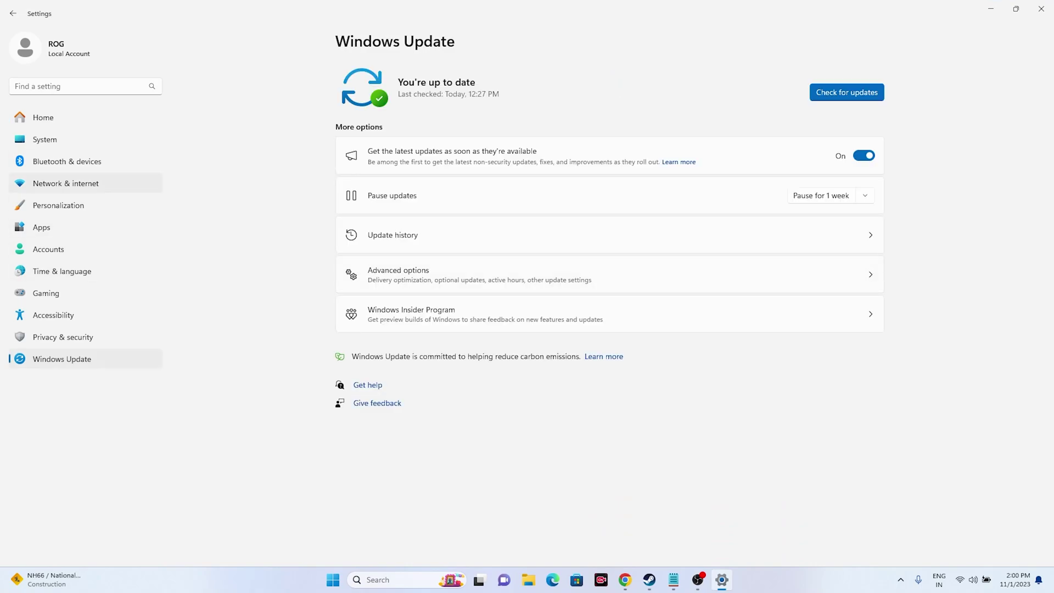
click(65, 183)
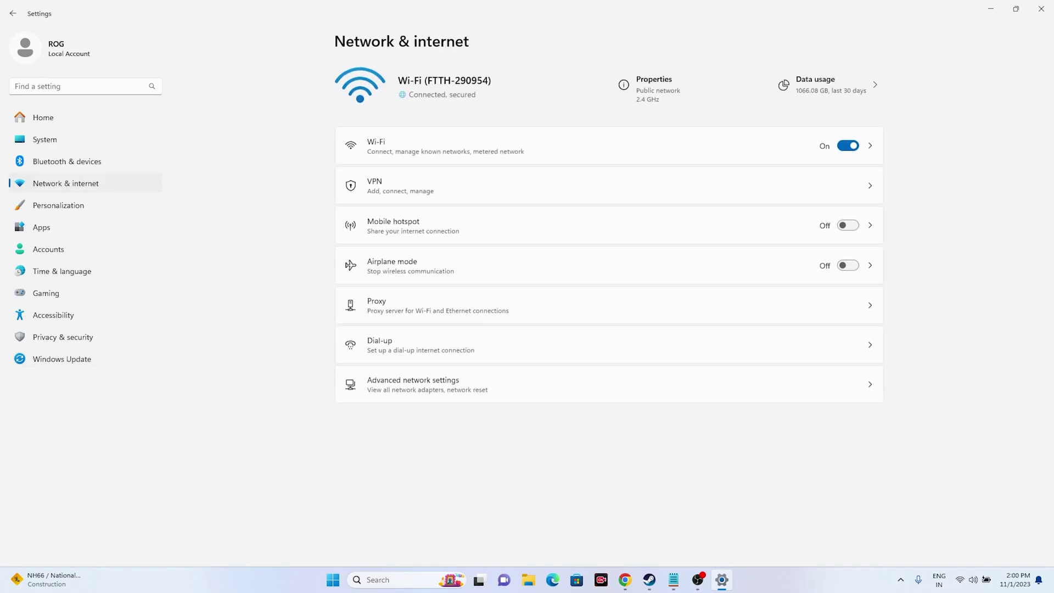
click(438, 305)
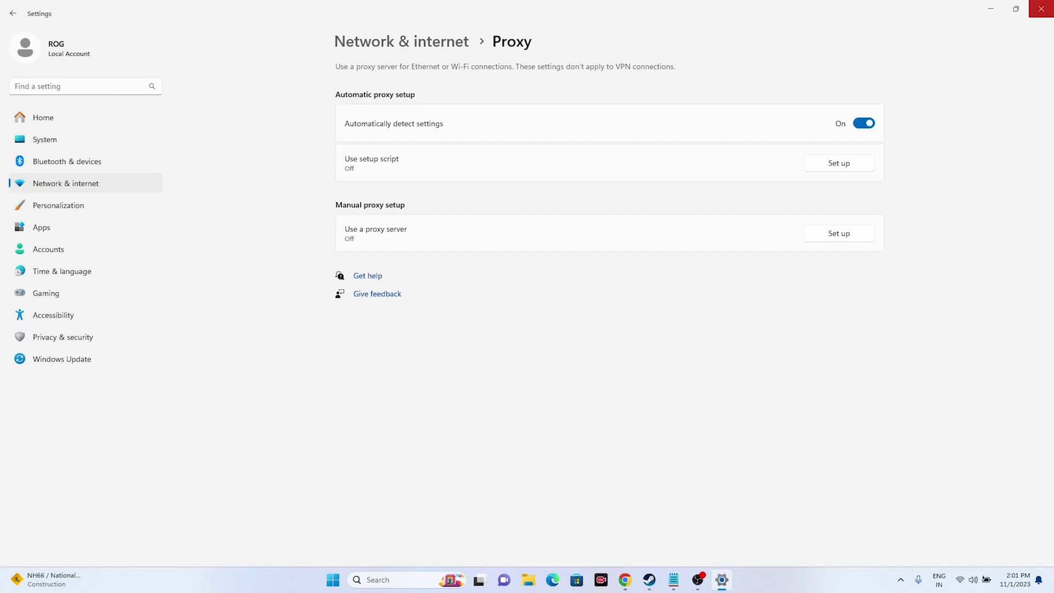
click(1042, 8)
click(685, 580)
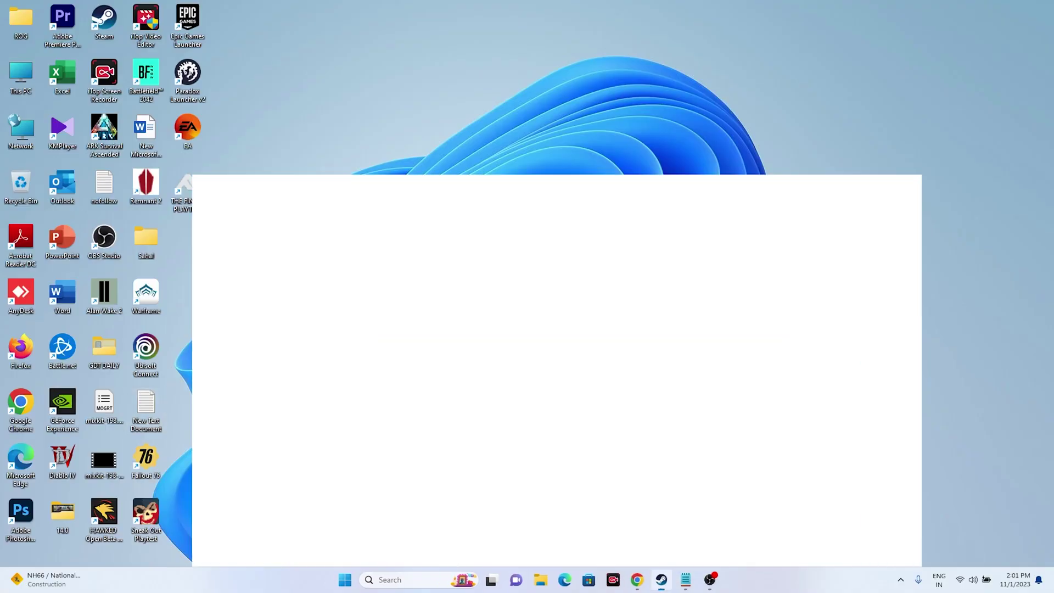